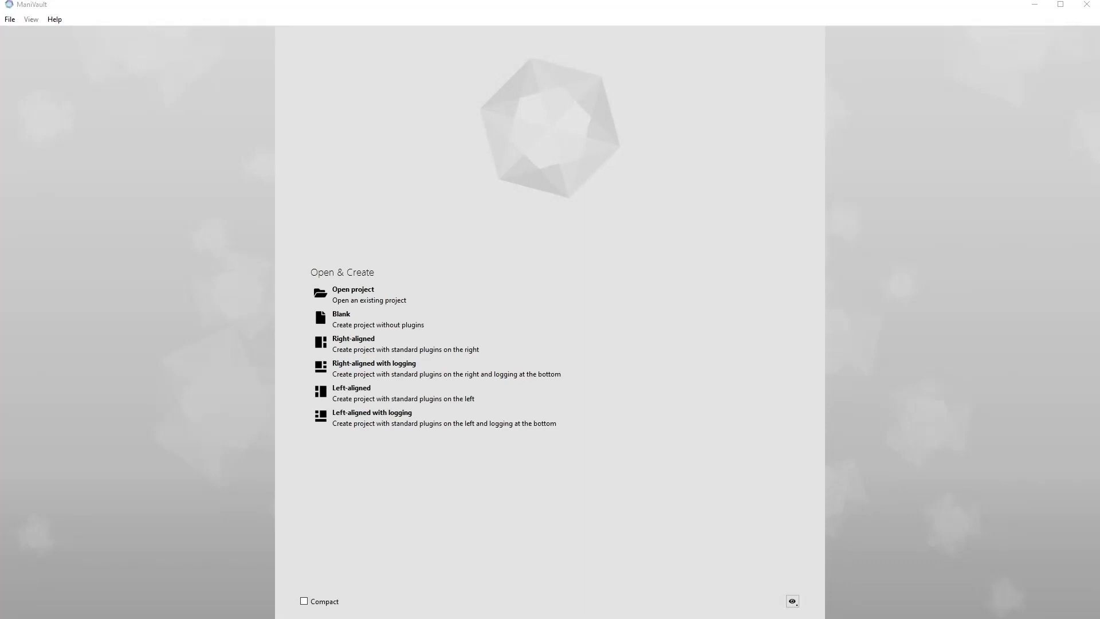
Create a new project with the Right-aligned layout of standard plugins.
click(528, 345)
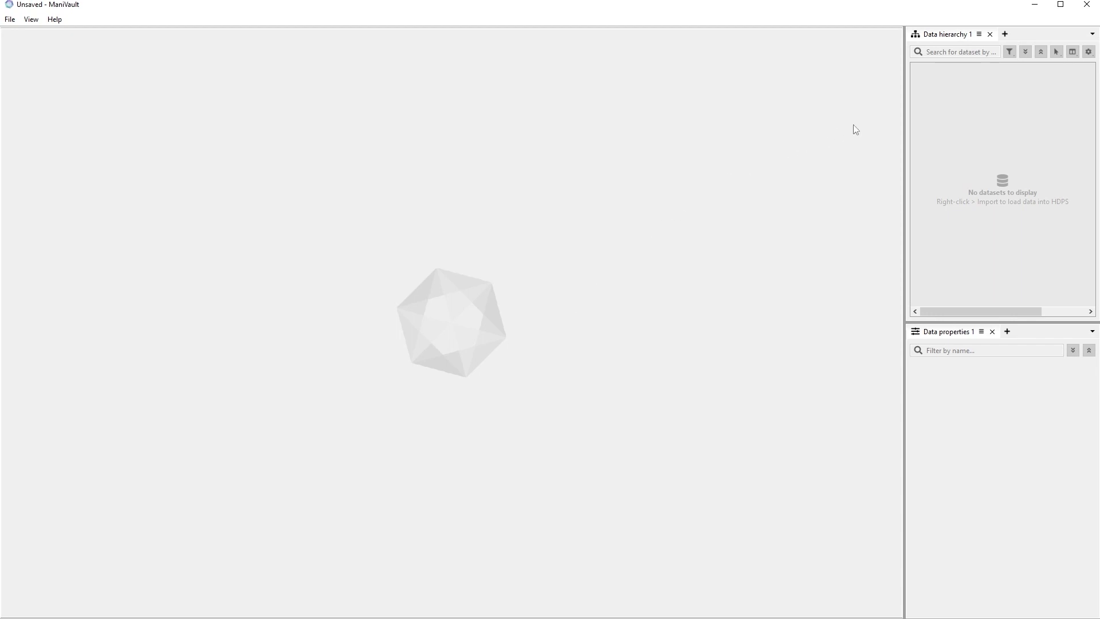
right_click(950, 113)
mouse_move(969, 120)
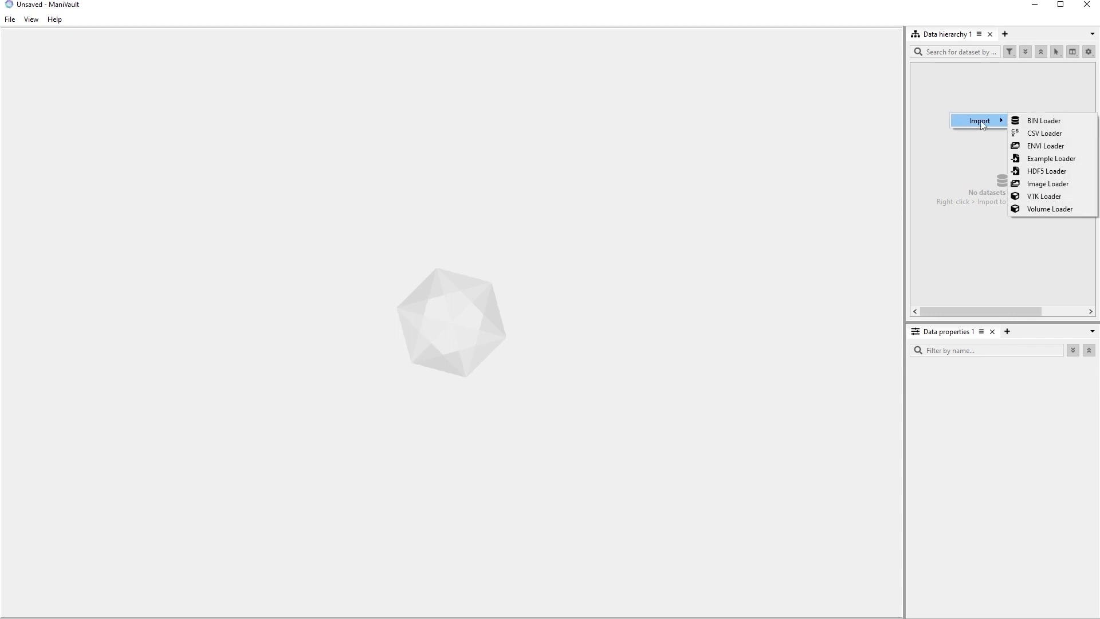
click(140, 149)
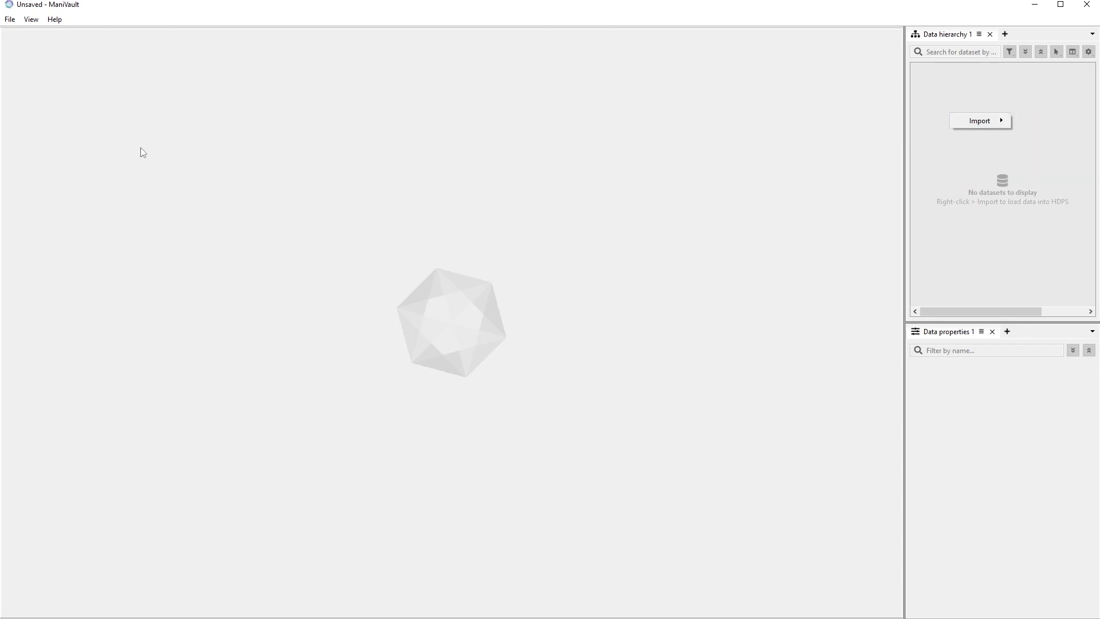
Import the WashingtonDC TIFF collection as an image stack with the Image Loader, and expand the loaded dataset in the data hierarchy.
click(14, 23)
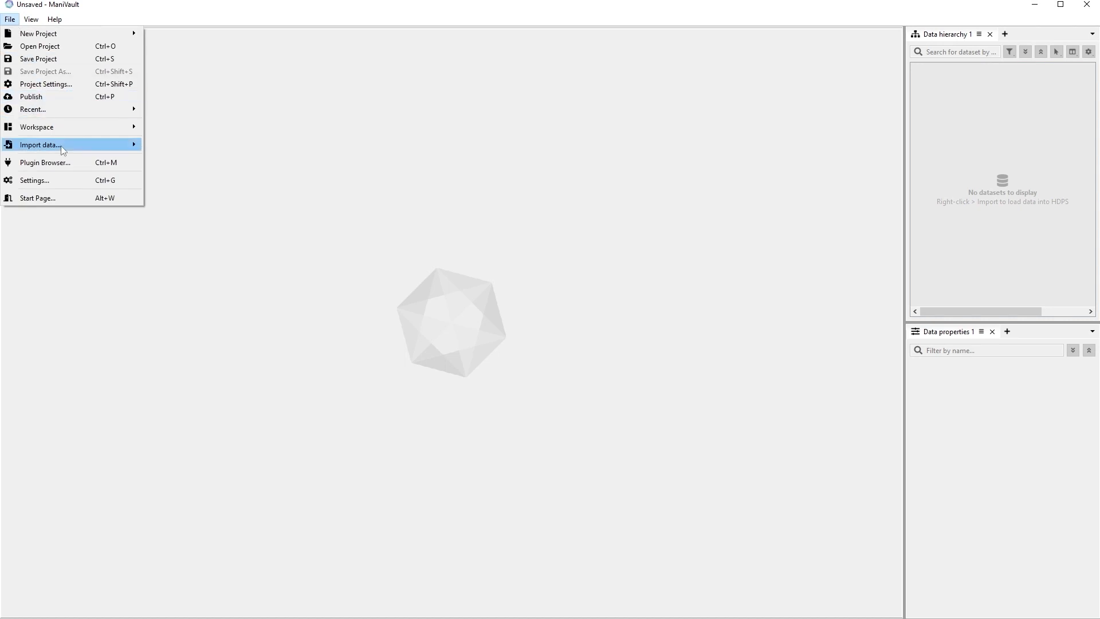
mouse_move(61, 146)
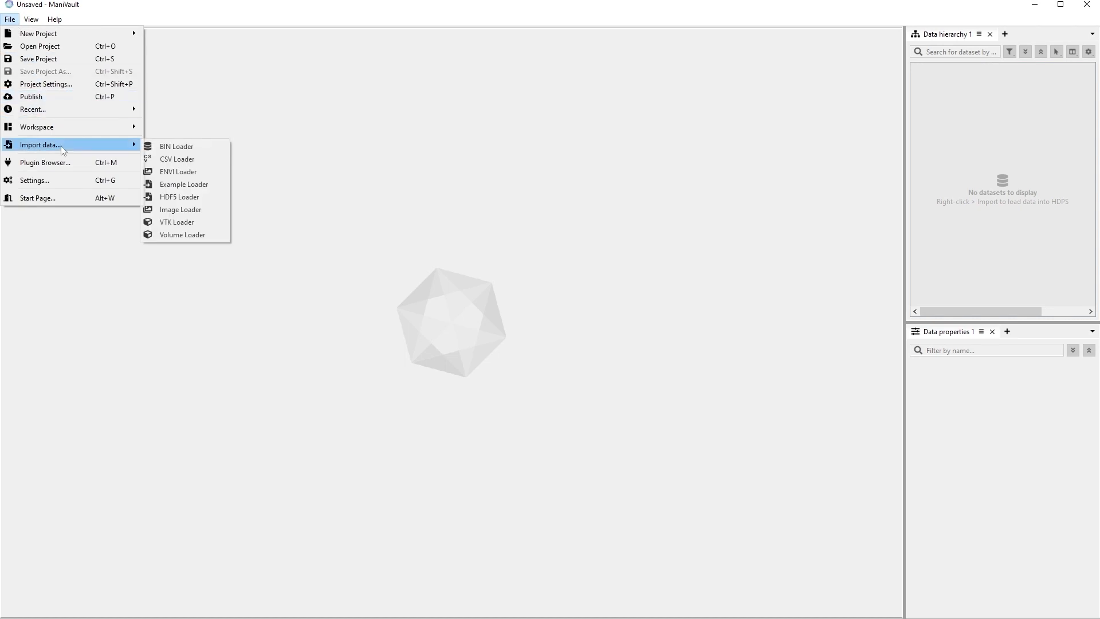
click(215, 211)
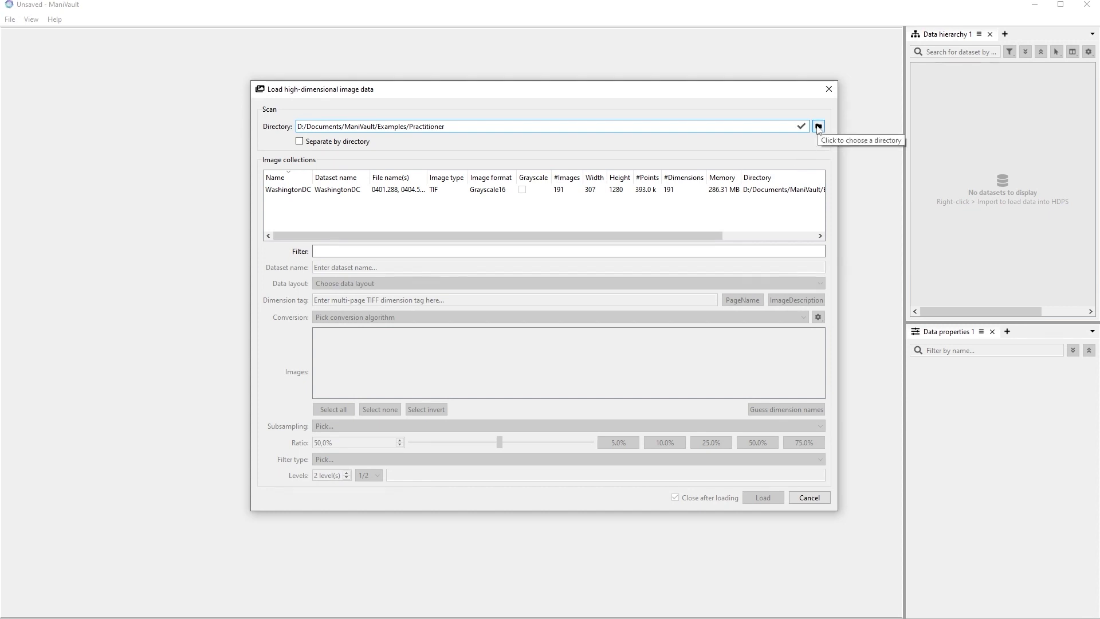
click(448, 194)
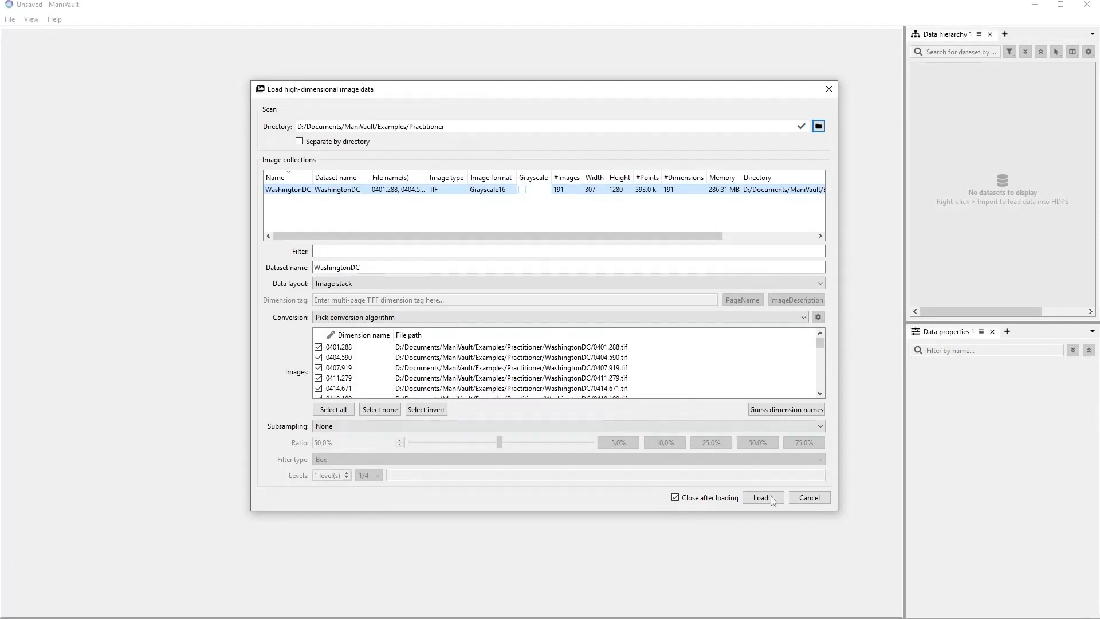
click(772, 499)
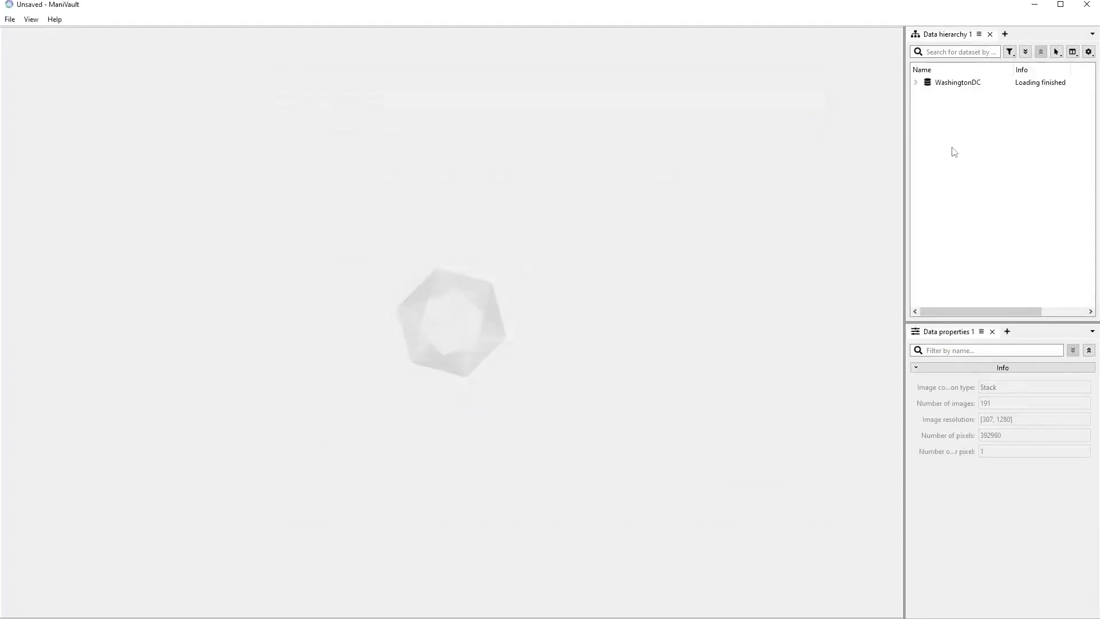
click(915, 82)
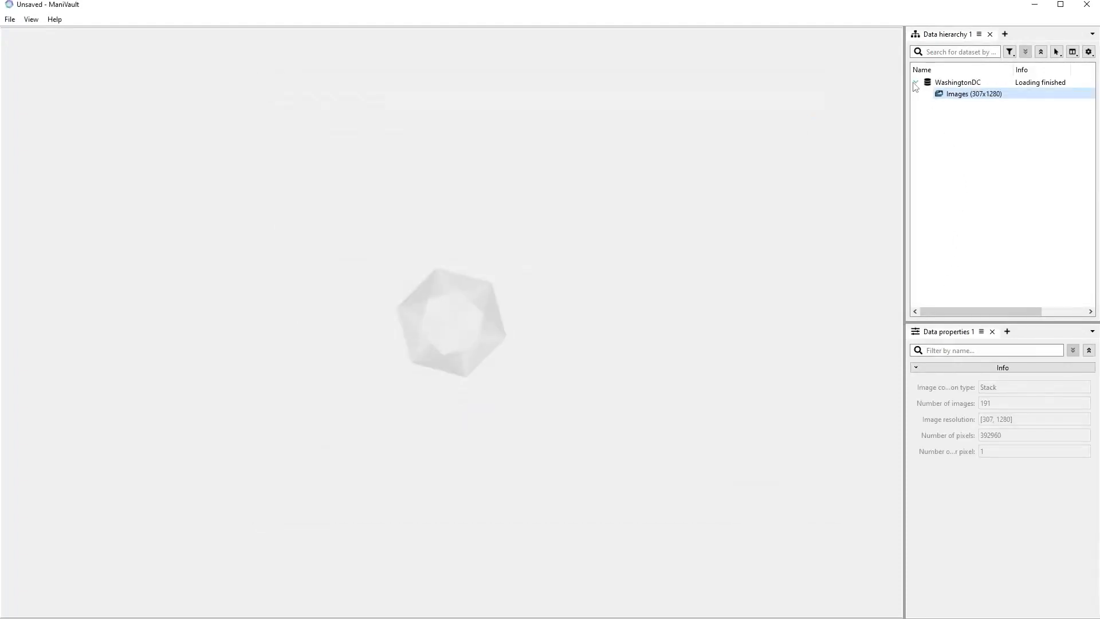
right_click(961, 99)
mouse_move(1007, 132)
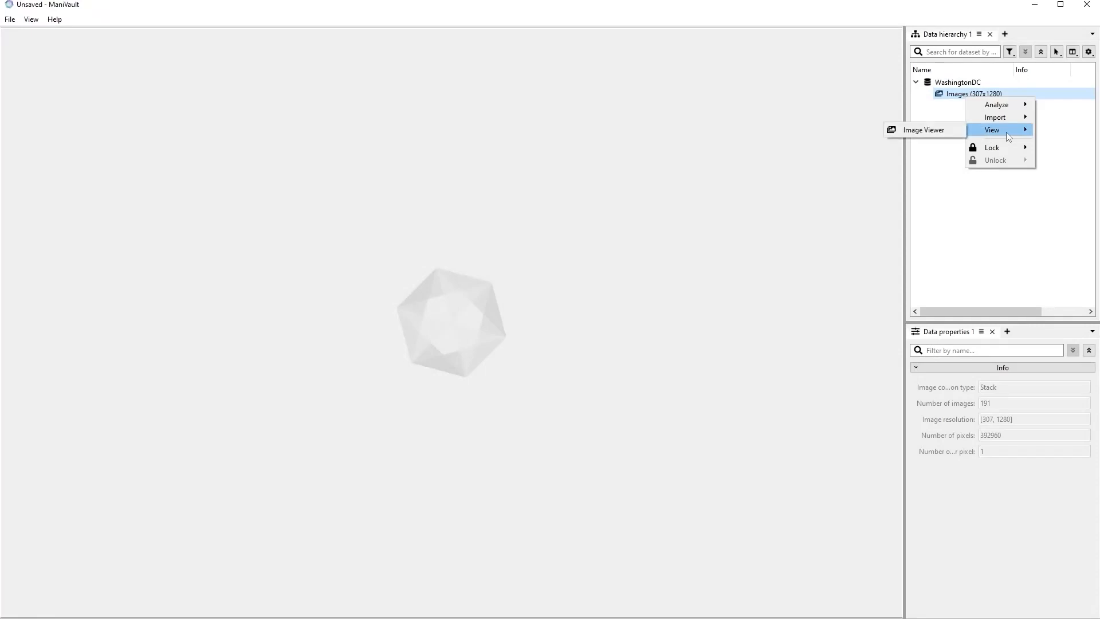
click(128, 147)
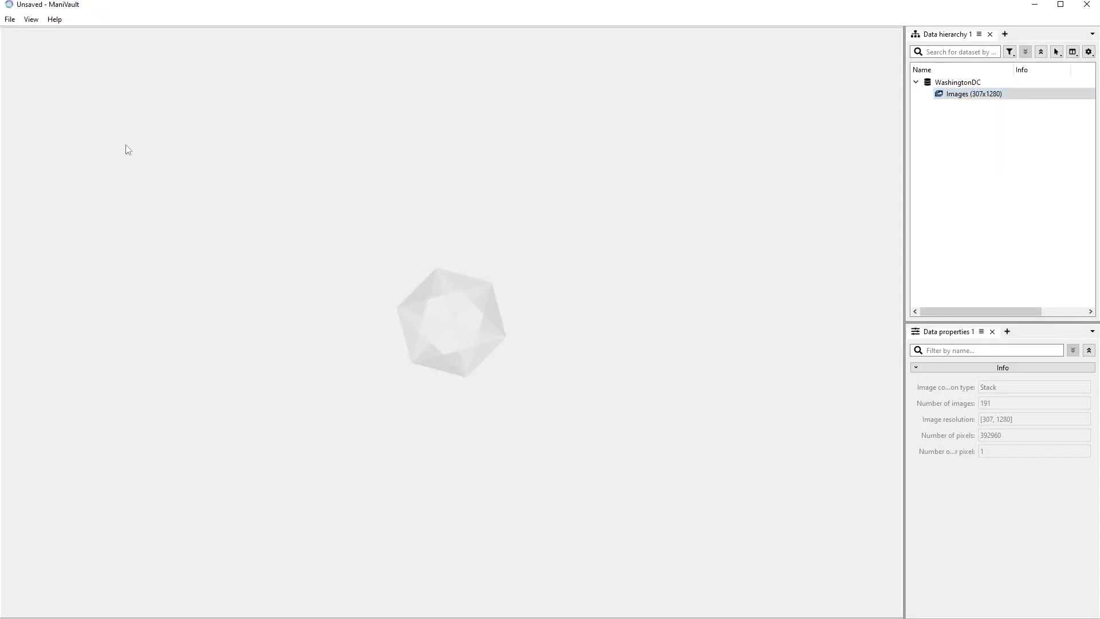
Open an Image Viewer and load the WashingtonDC Images (307x1280) dataset into it.
click(31, 19)
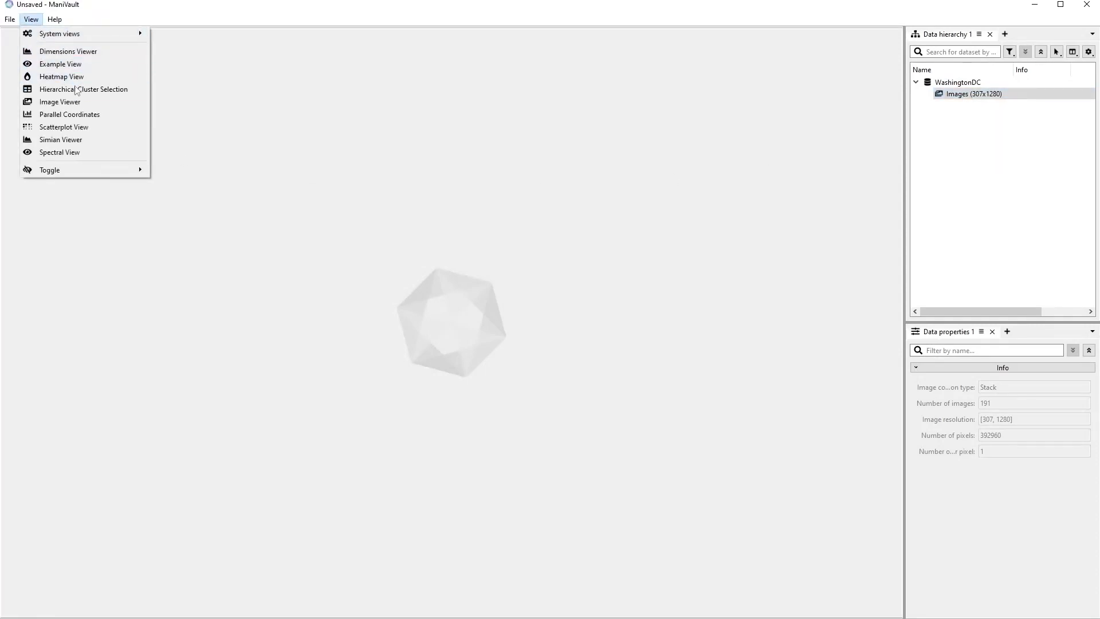
click(106, 101)
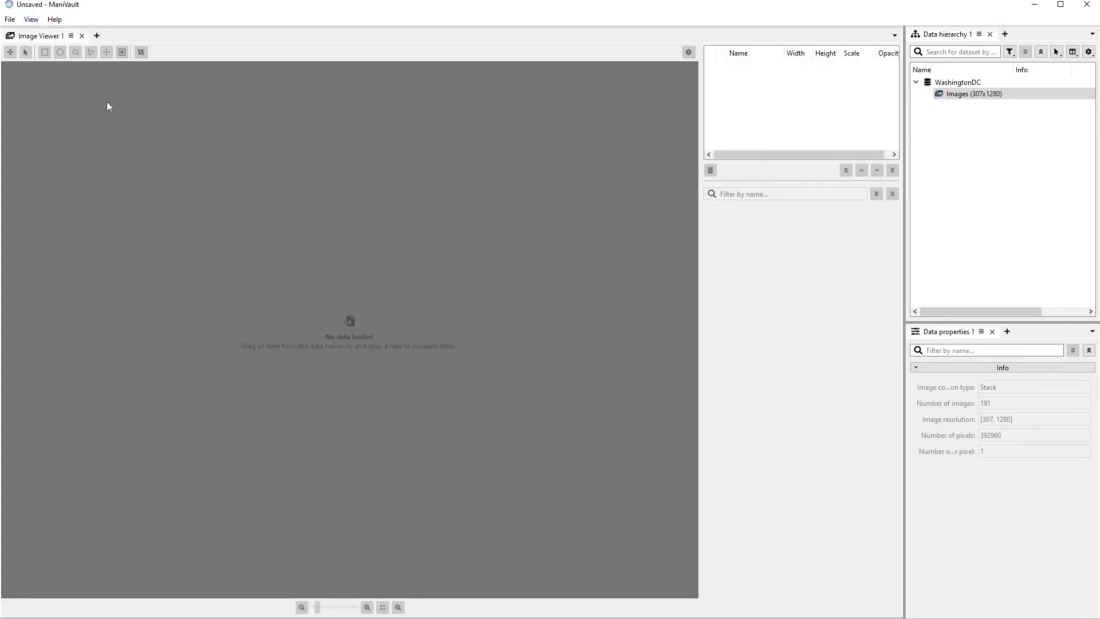
drag(939, 96, 455, 249)
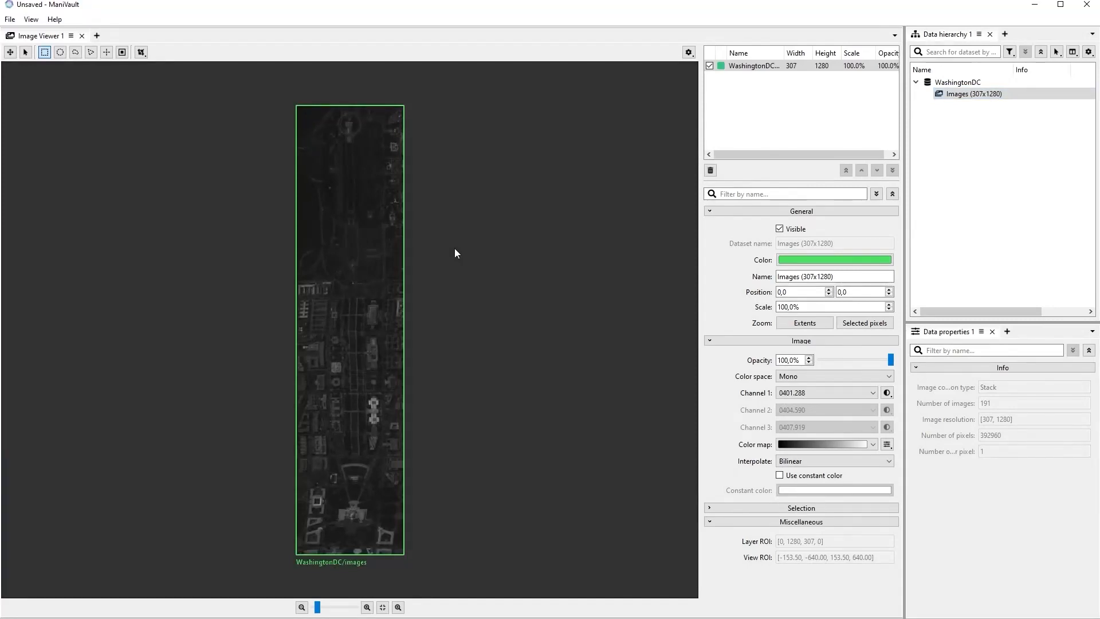
Set Channel 1 of the image layer to 0967.514, browsing through the neighbouring wavelengths as well.
click(838, 395)
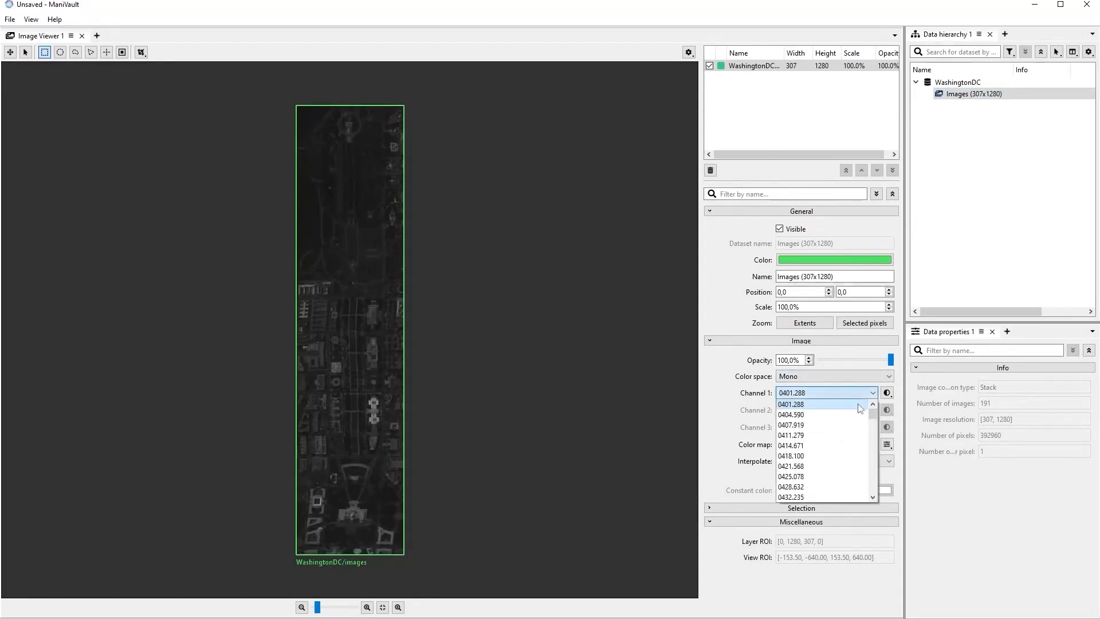
drag(873, 413, 874, 441)
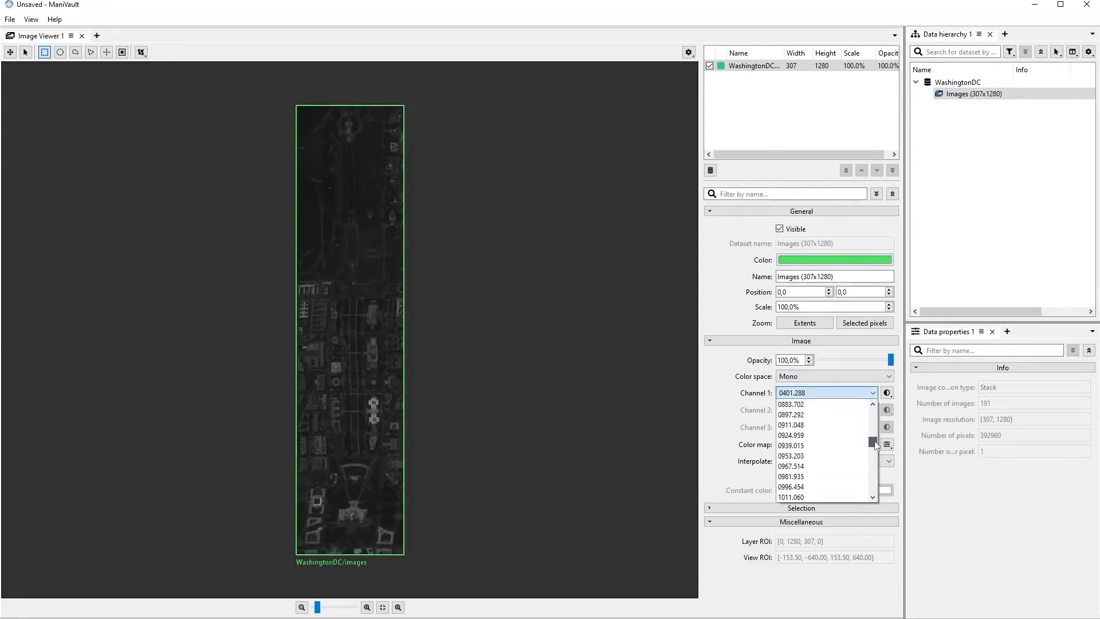
click(844, 456)
scroll(815, 394, down, 4)
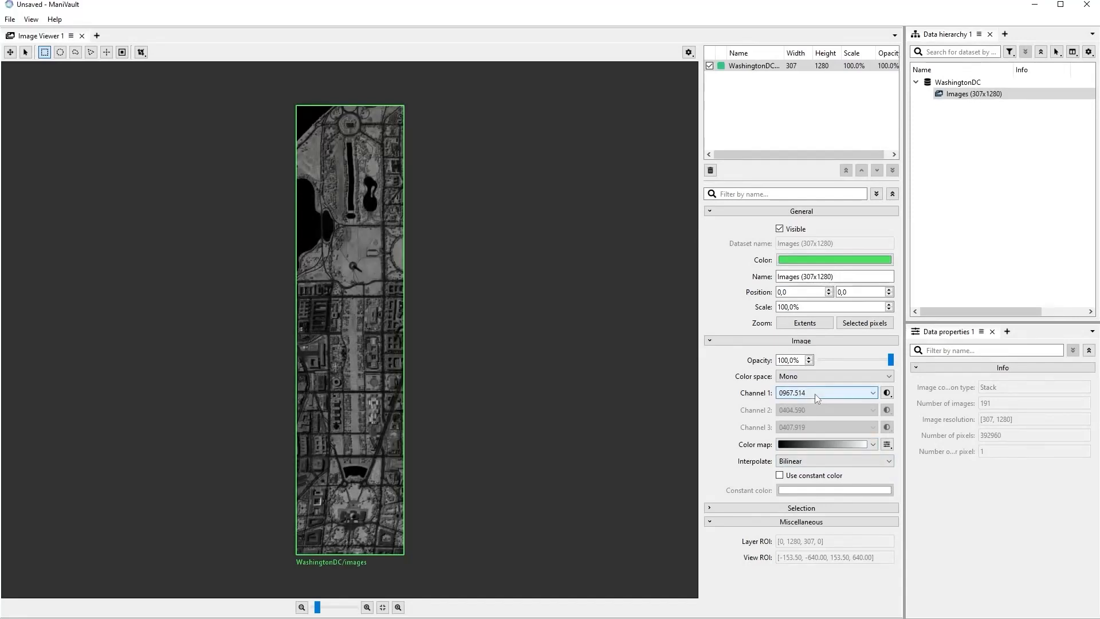
scroll(815, 394, down, 1)
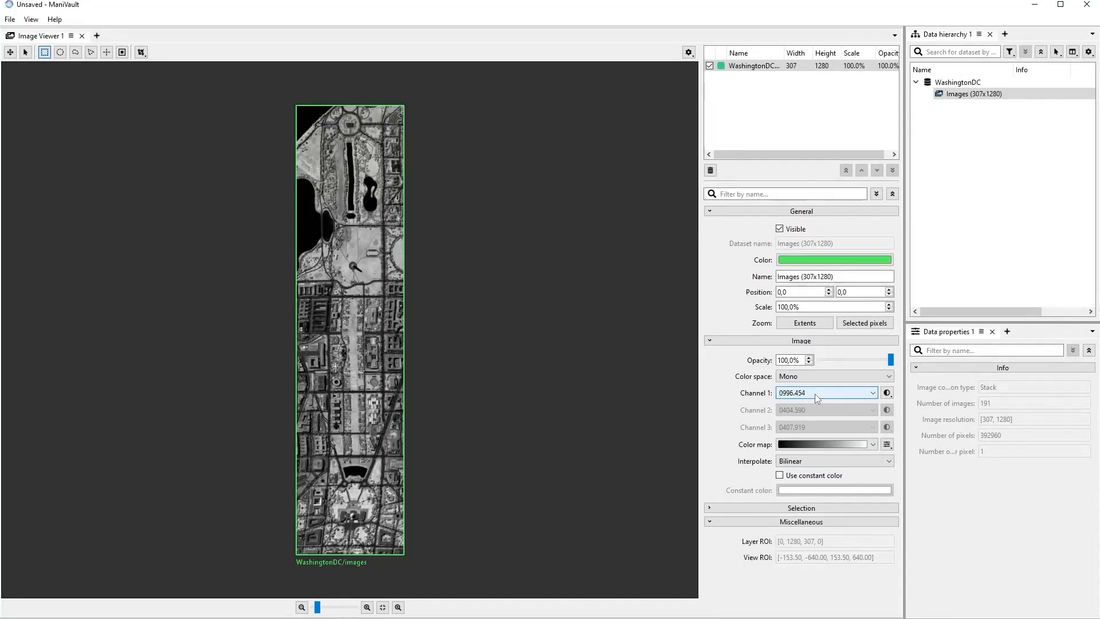
scroll(815, 394, up, 3)
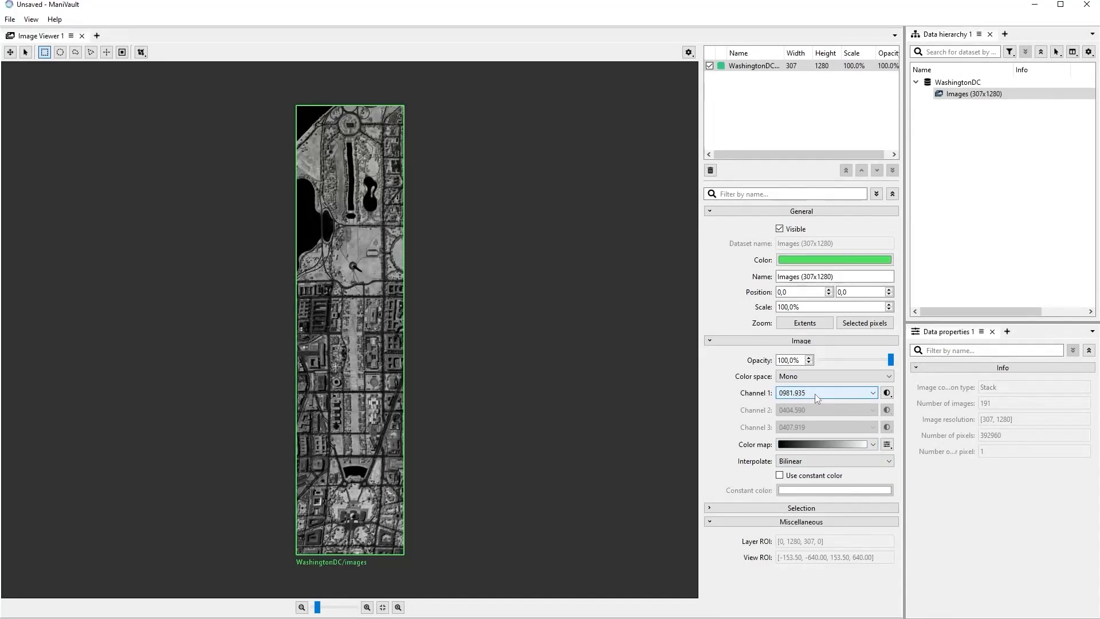
Open the WashingtonDC dataset in a Spectral Viewer.
click(947, 86)
right_click(947, 86)
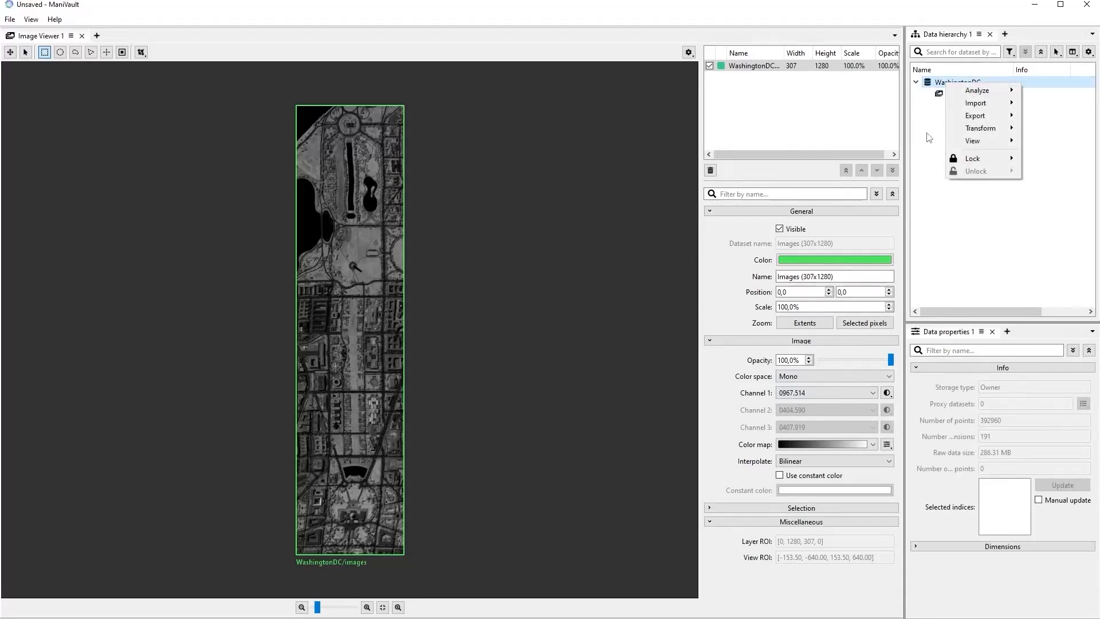
mouse_move(974, 140)
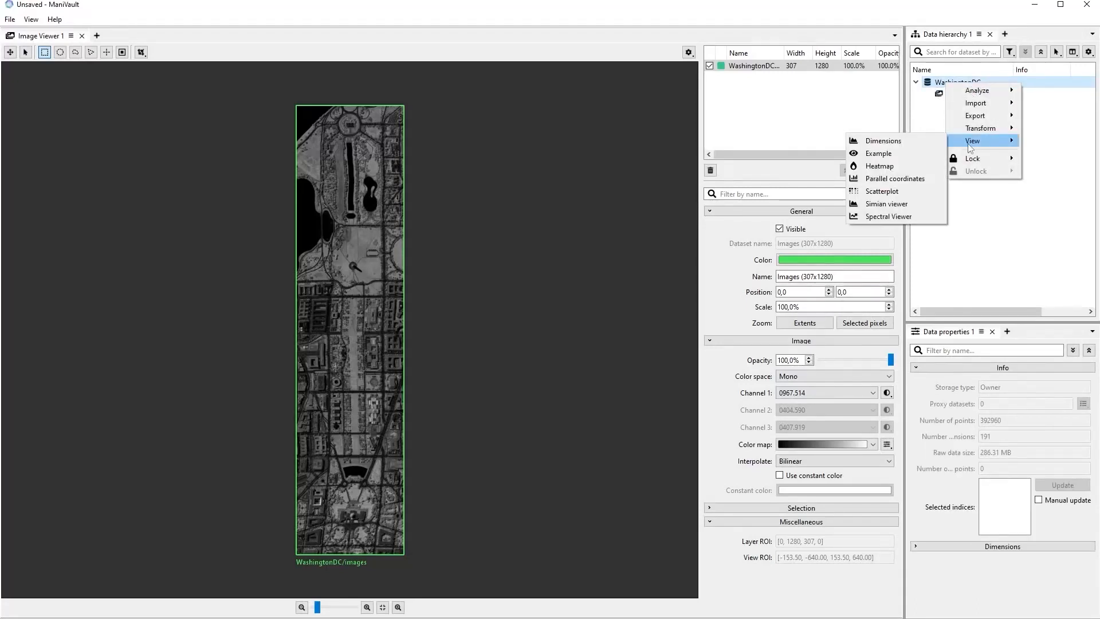
click(912, 218)
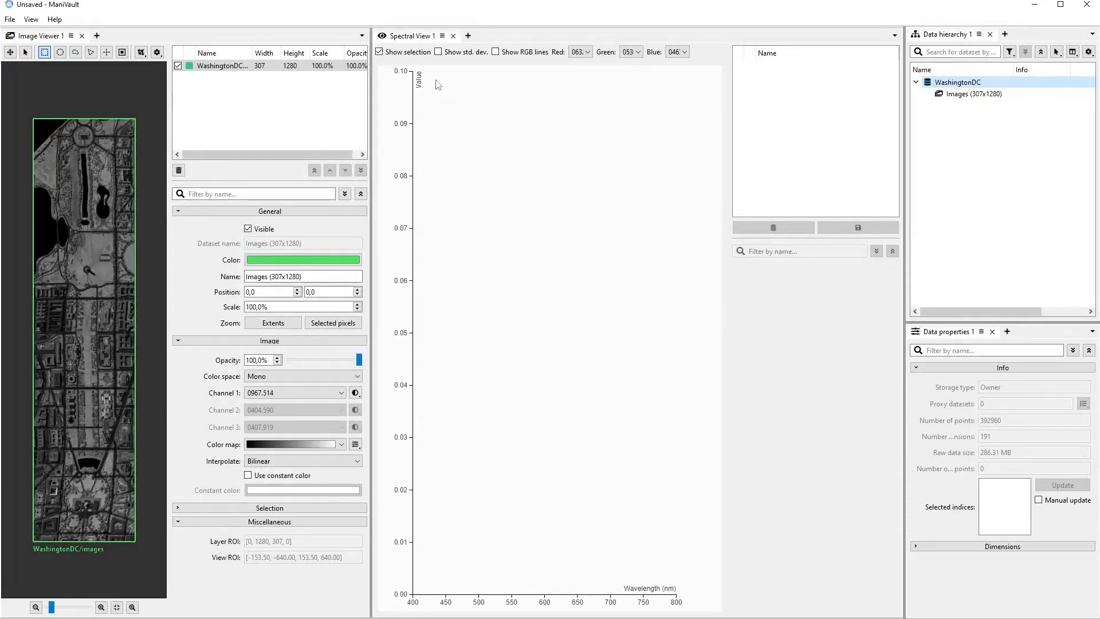
Select a rectangular area just below the water in the image to view its spectrum, toggling the standard deviation on and off.
drag(97, 245, 57, 322)
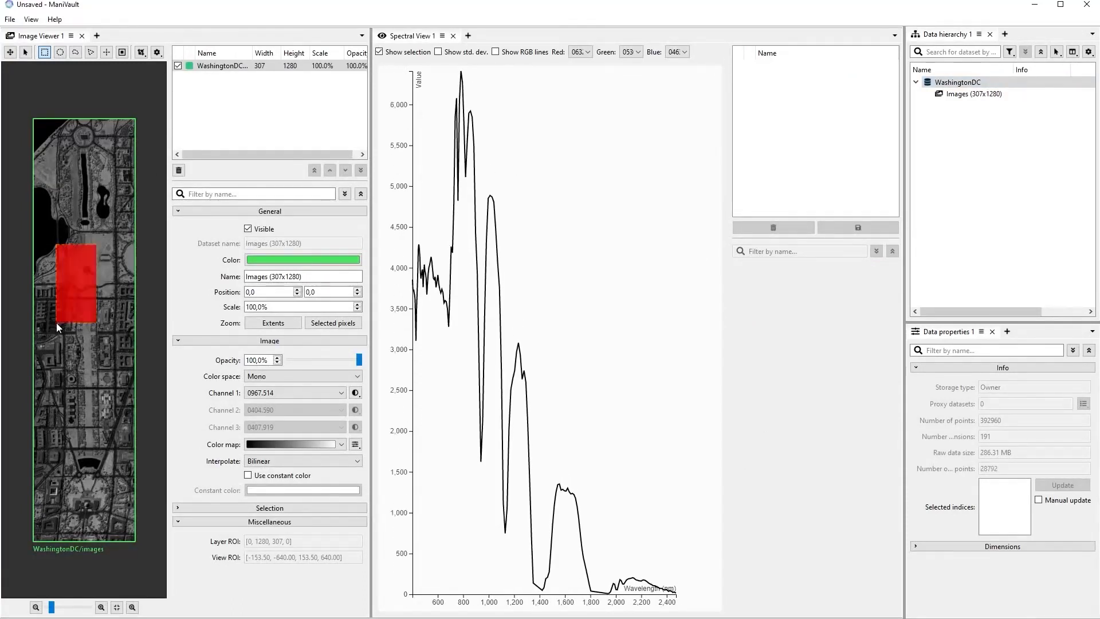
click(441, 55)
click(441, 55)
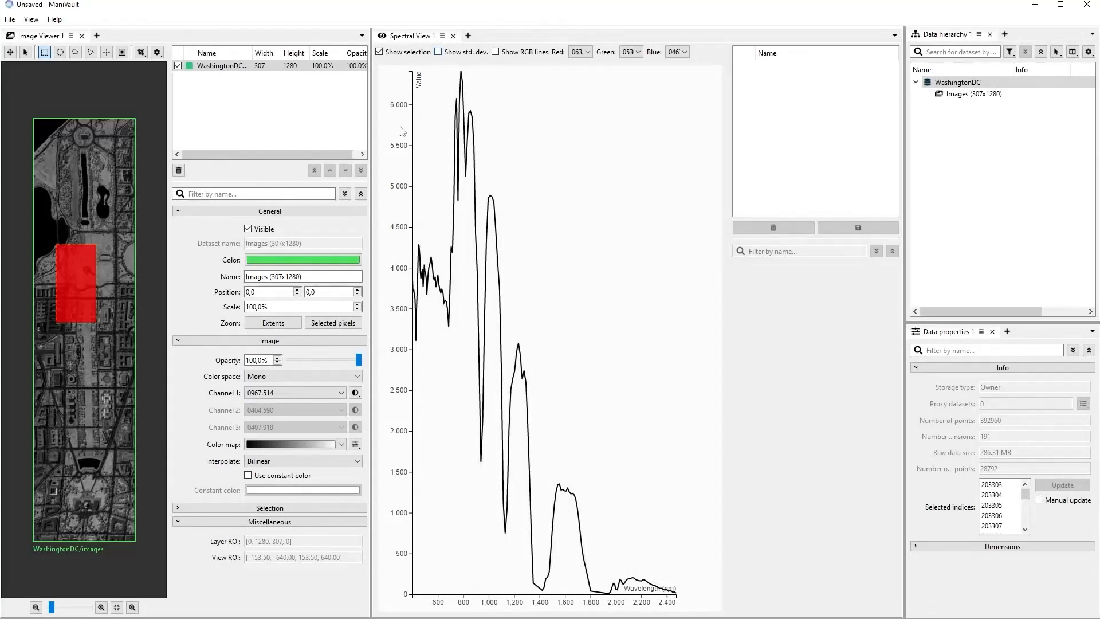
Compare spectra by lassoing the dark water area and sampling single pixels on the open field, the water and the lower central strip.
click(75, 53)
mouse_move(36, 195)
mouse_down()
mouse_move(68, 238)
mouse_move(35, 266)
mouse_up()
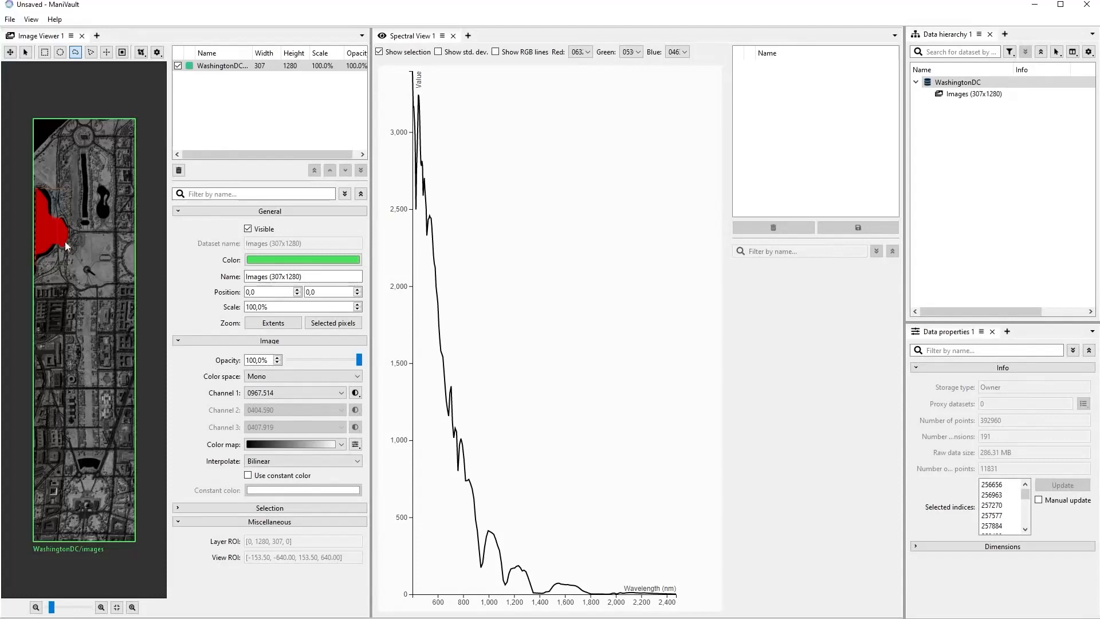
click(89, 258)
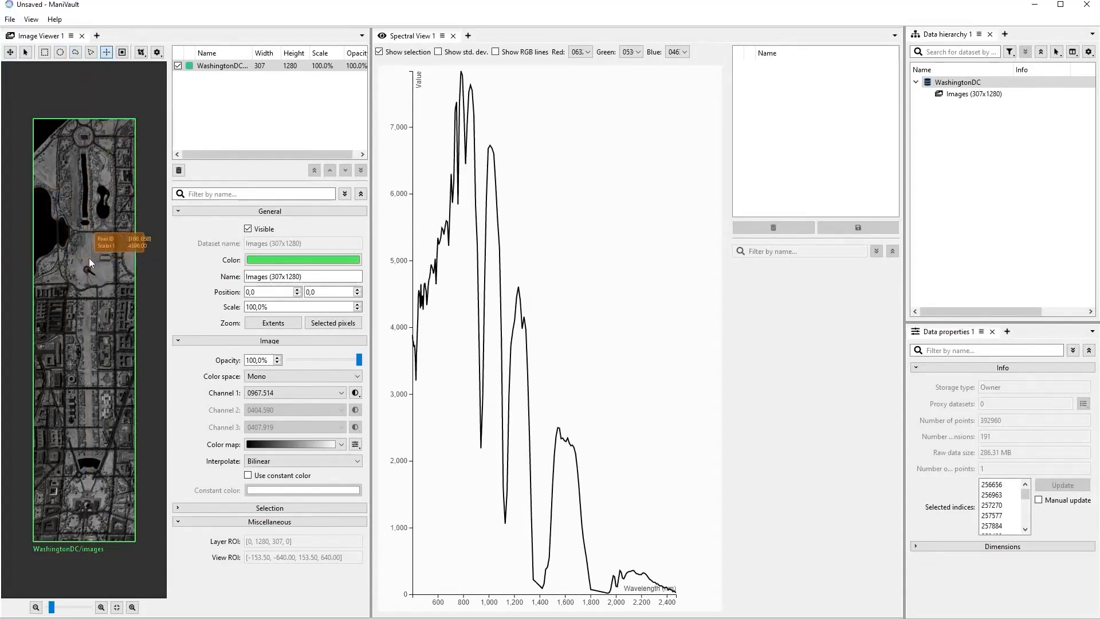
click(43, 232)
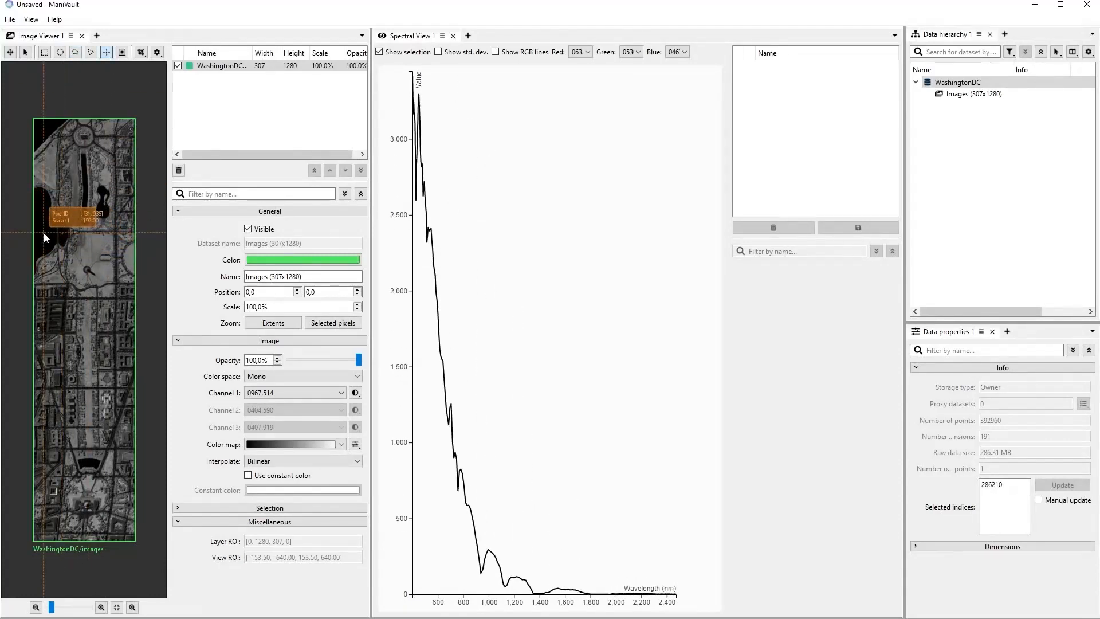
click(87, 435)
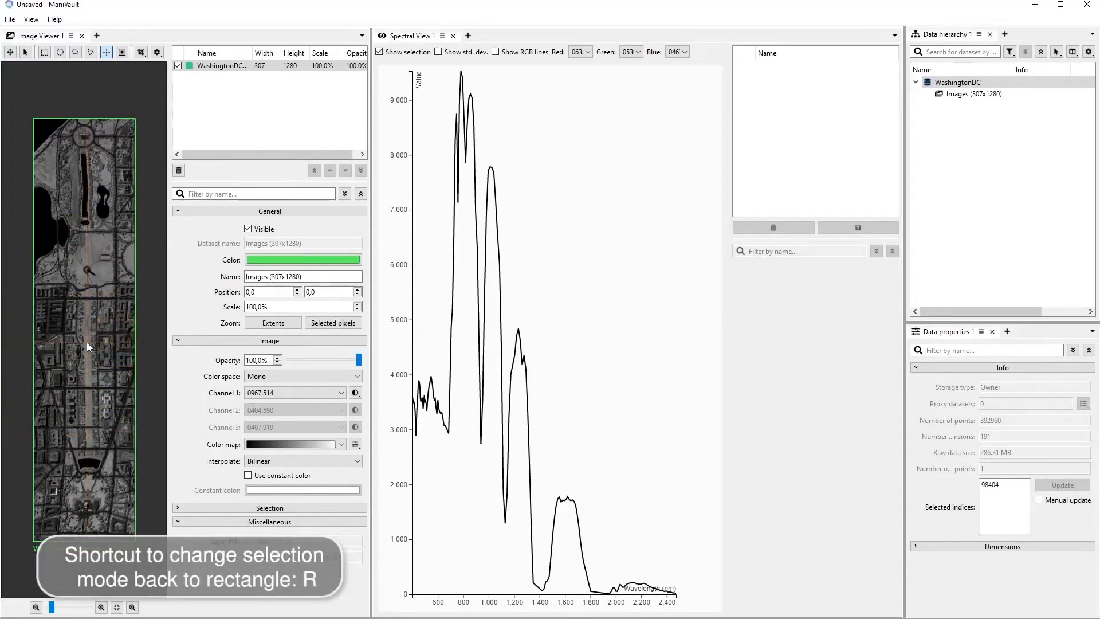
Return to rectangle selection, select a block around the middle of the image to view its spectrum, and clear the selection.
key(r)
drag(71, 329, 98, 386)
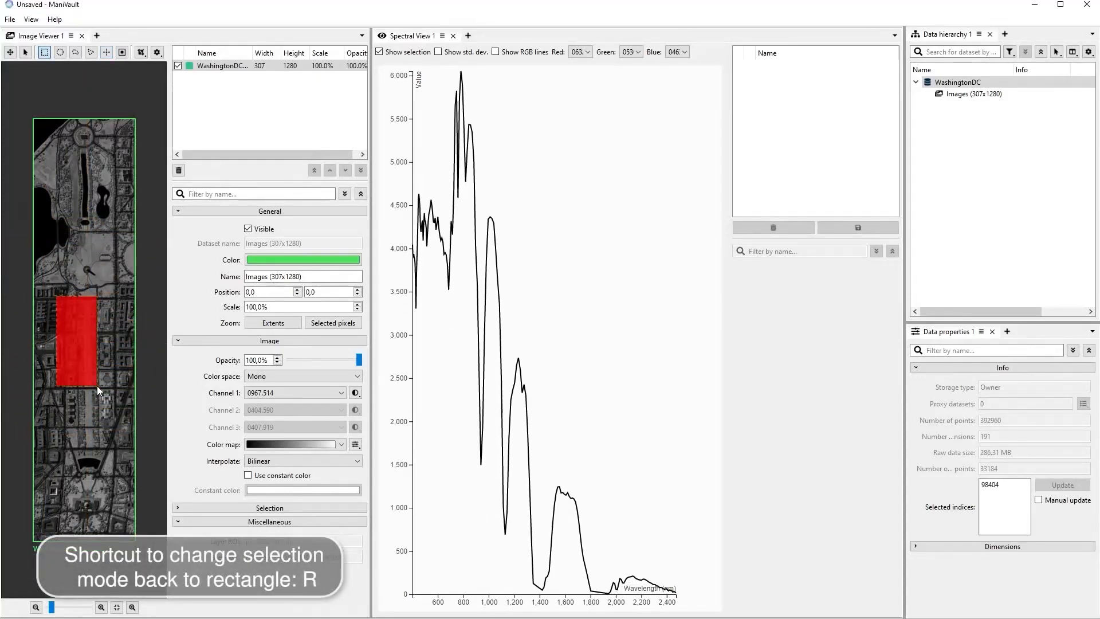
click(101, 409)
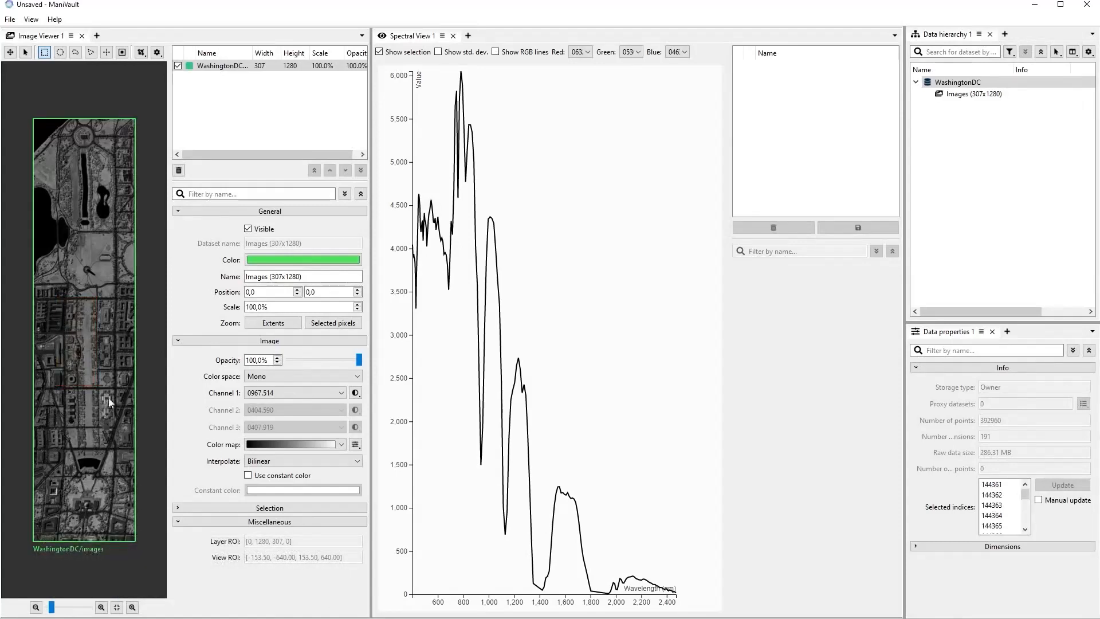
Add an HSNE analysis to the WashingtonDC dataset.
right_click(977, 84)
mouse_move(1003, 89)
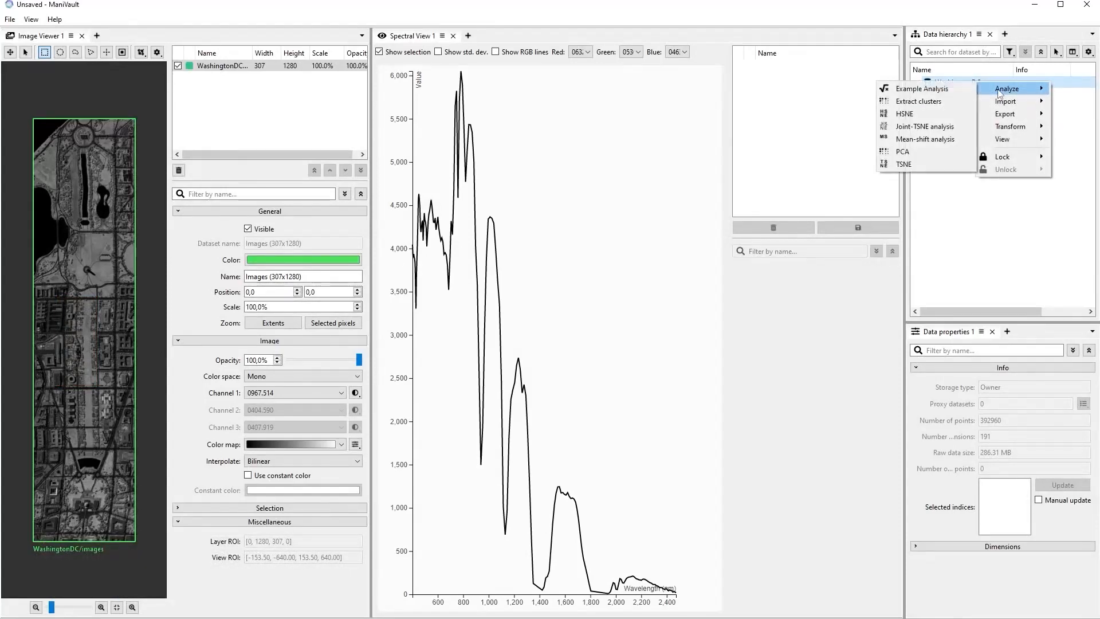
click(946, 119)
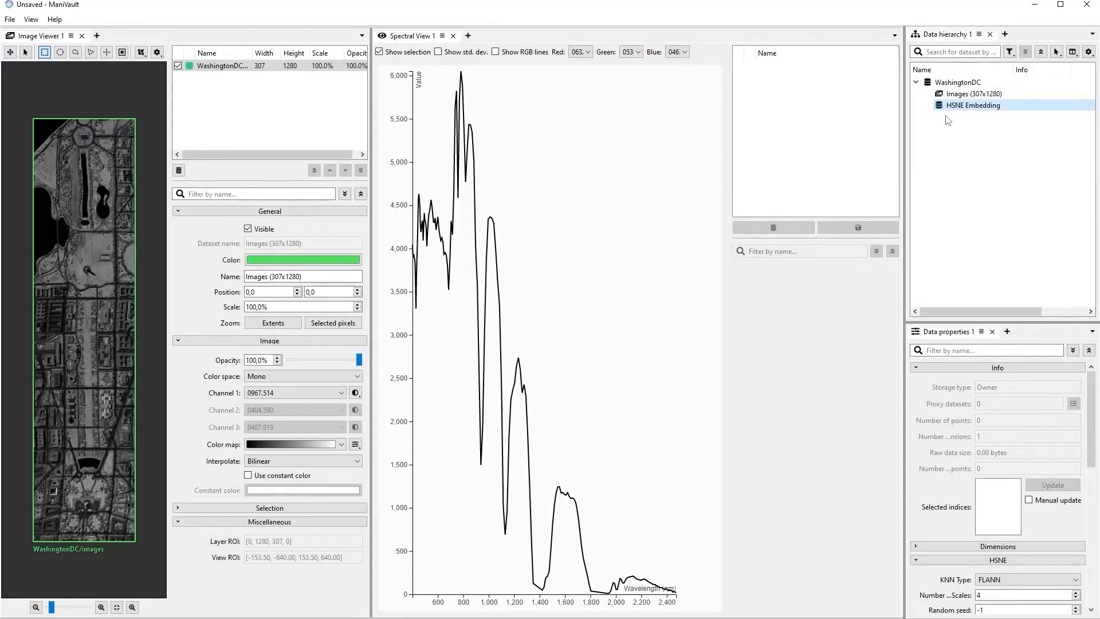
Open a Scatterplot View, dock it below the Spectral View, and load the HSNE Embedding into it as point positions.
click(31, 19)
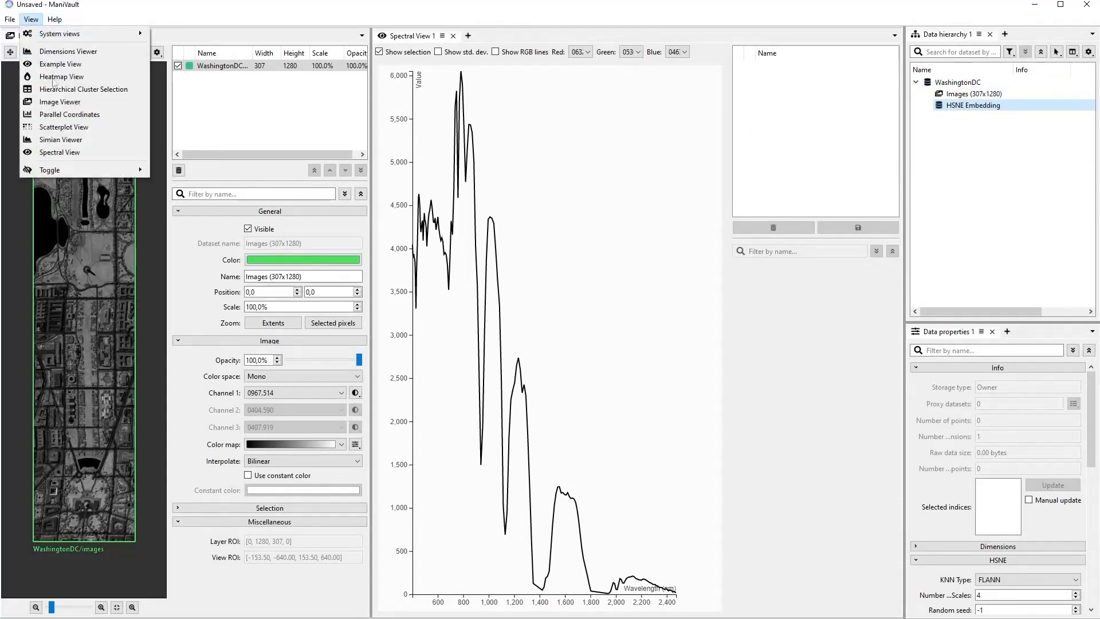
click(81, 127)
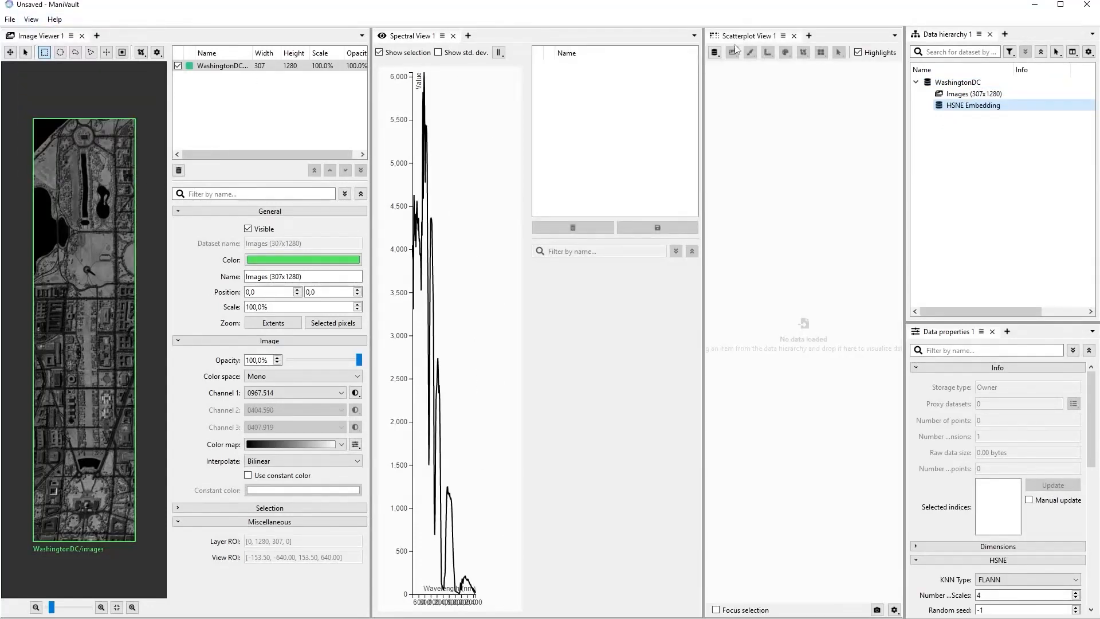
drag(738, 35, 528, 356)
drag(966, 105, 736, 421)
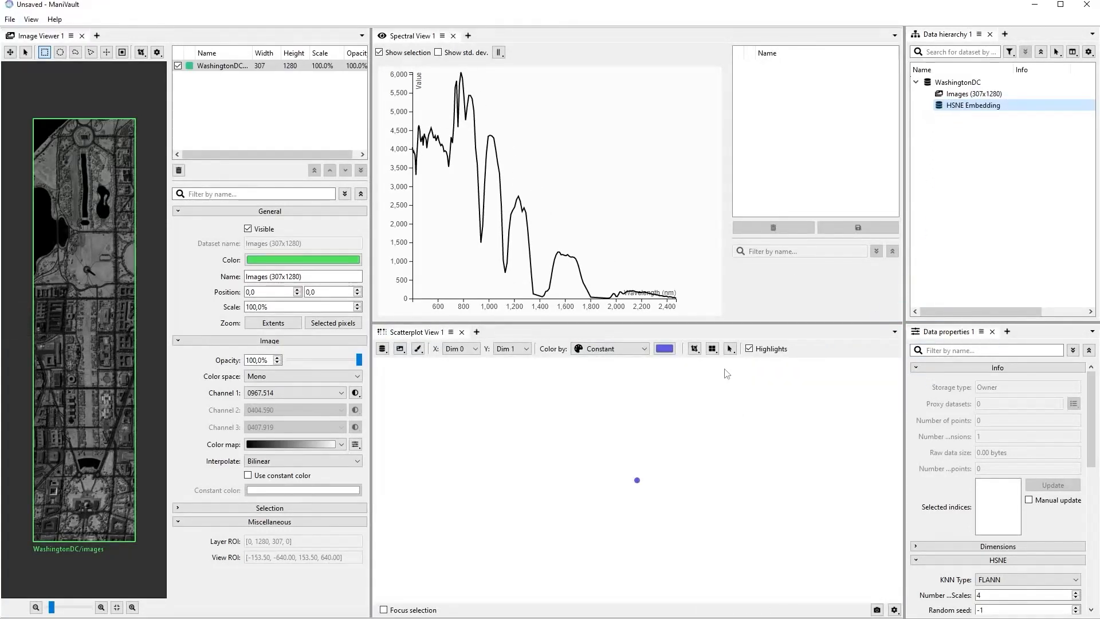
Collapse the dataset's general information and set the HSNE KNN type to ANNOY.
click(1011, 370)
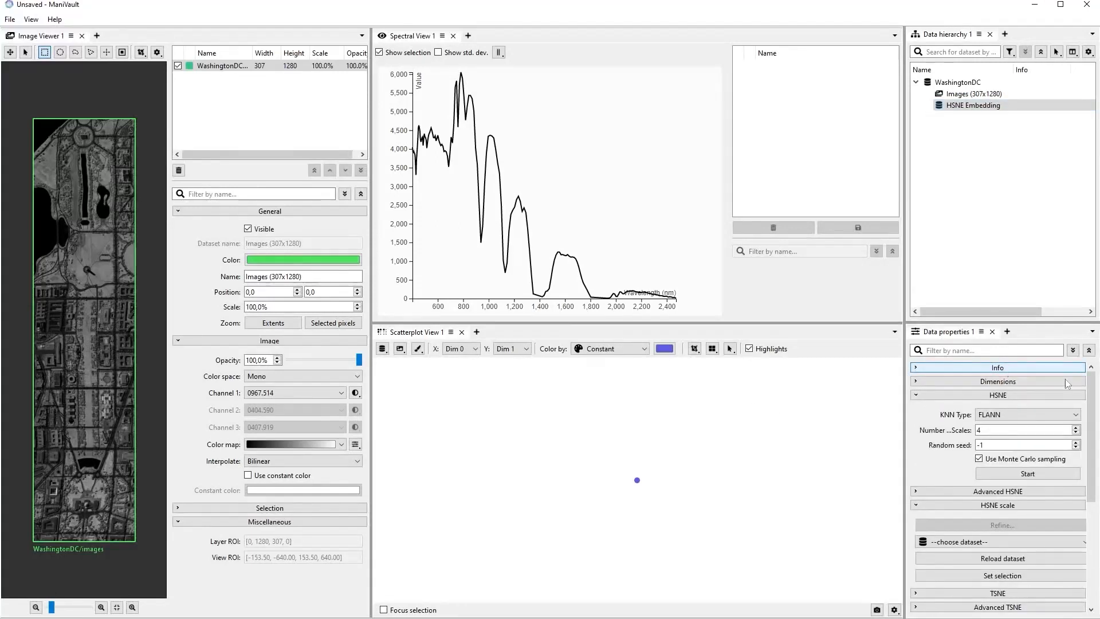
drag(1096, 390, 1096, 398)
click(1026, 396)
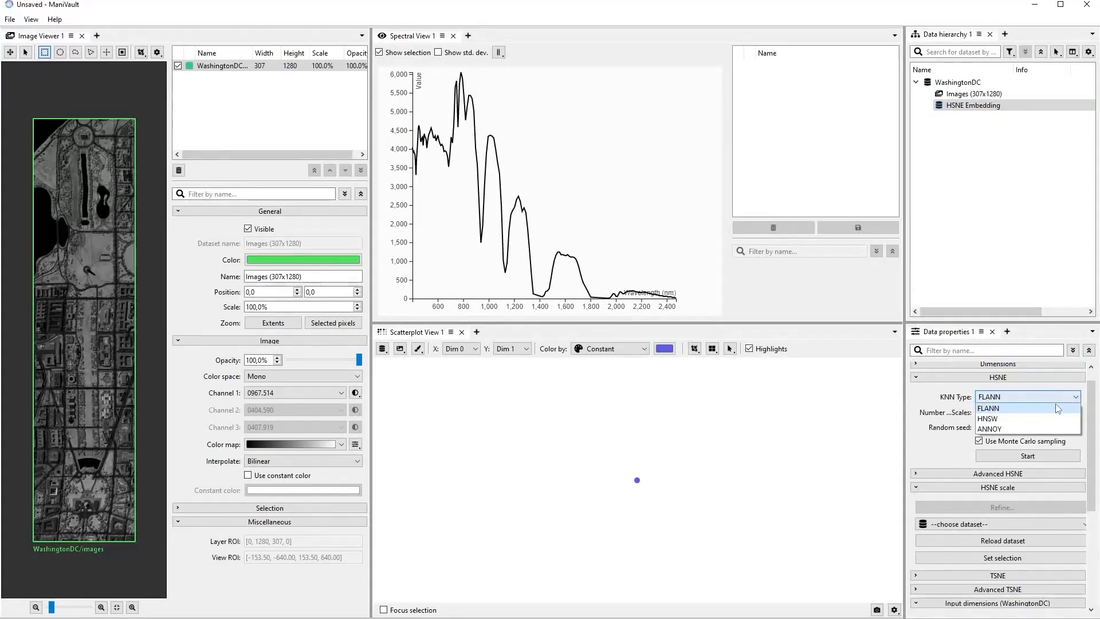
click(1041, 429)
Set the TSNE KNN type to ANNOY as well and start the HSNE computation.
scroll(1026, 459, down, 3)
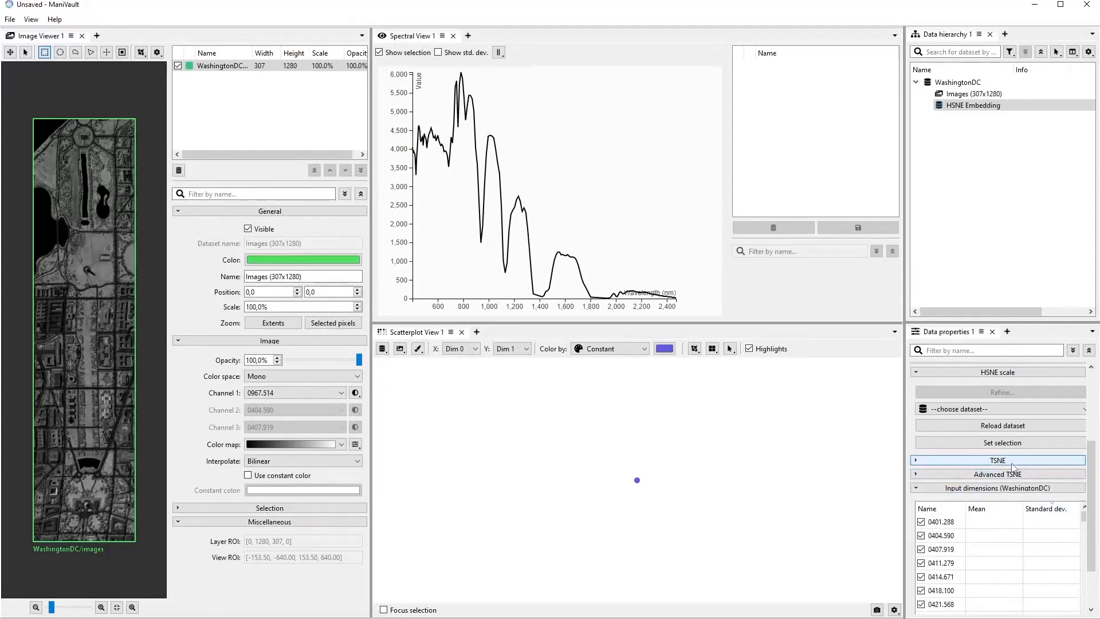
click(1012, 461)
scroll(1032, 453, down, 2)
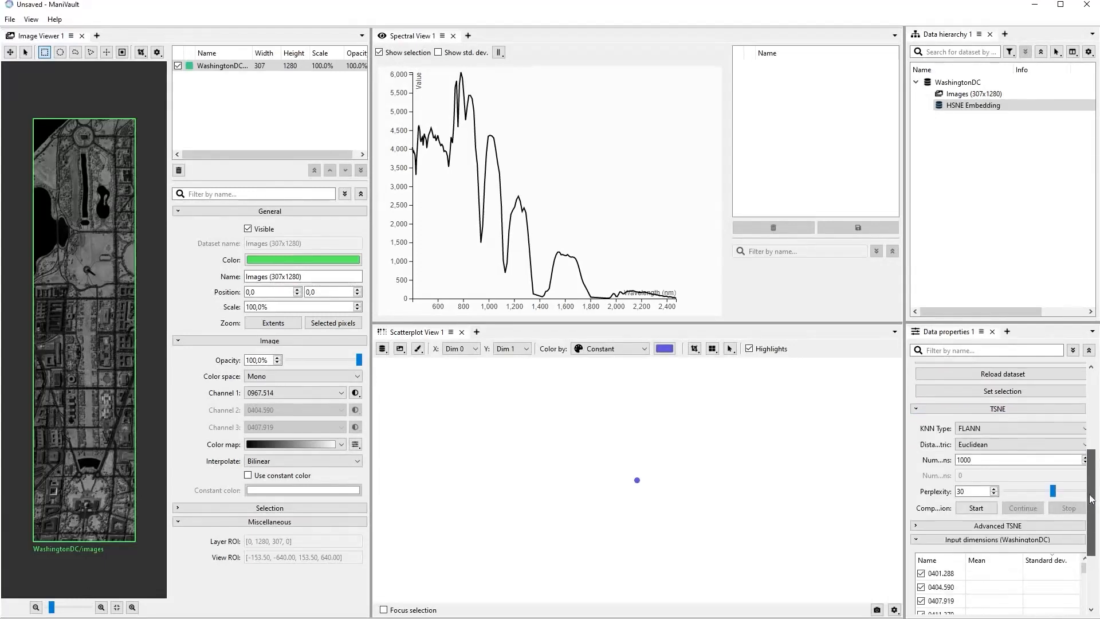
click(1033, 446)
click(1020, 463)
click(1008, 427)
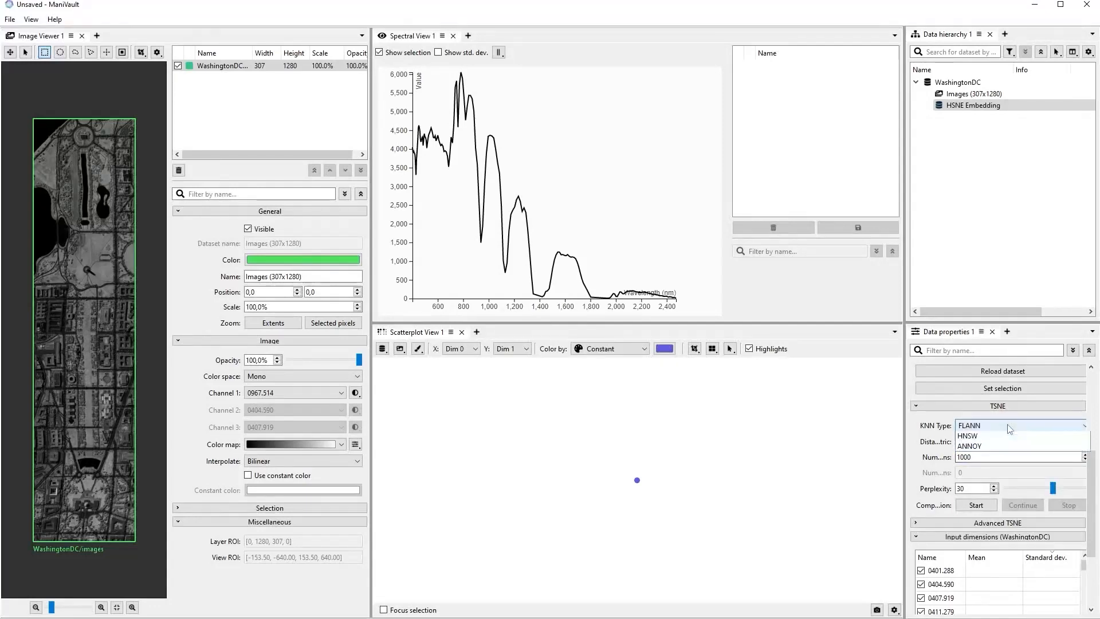
click(999, 457)
scroll(1092, 395, up, 3)
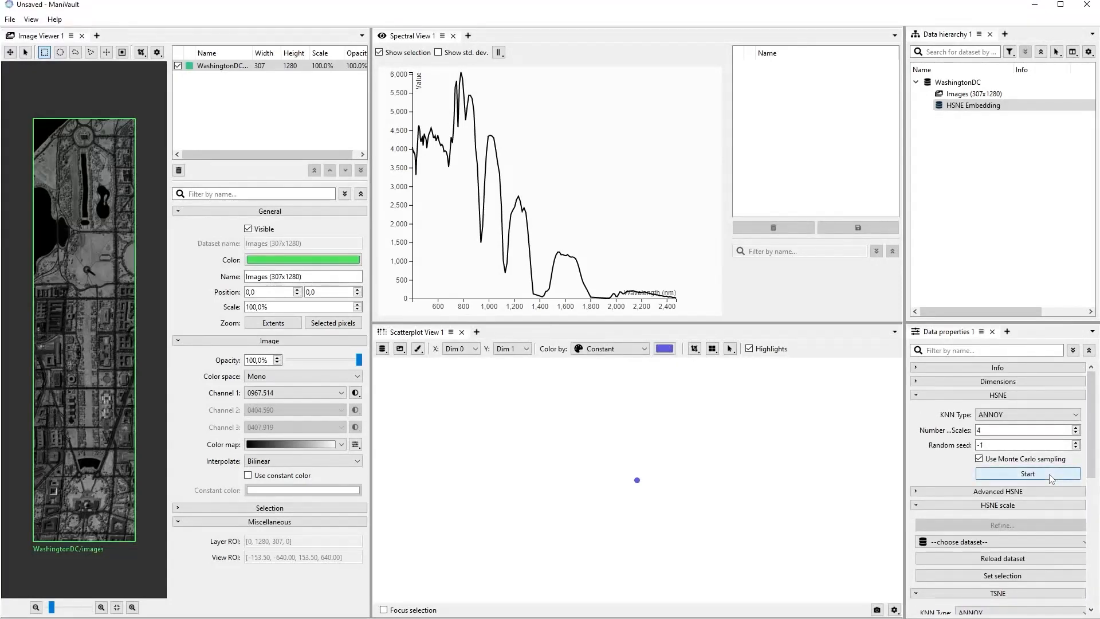
click(1051, 478)
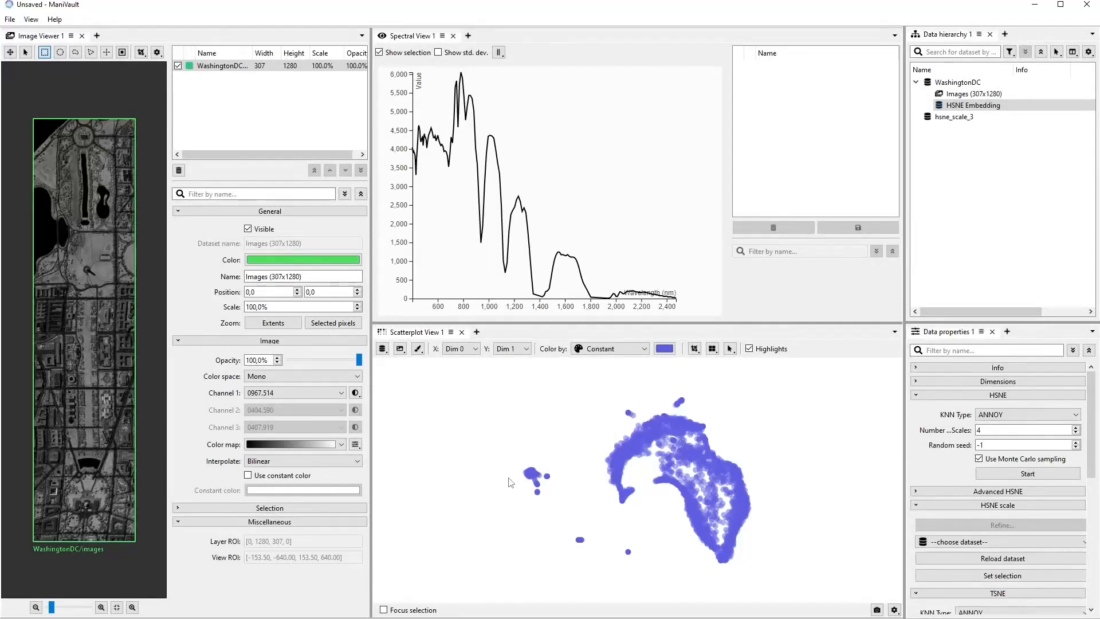
Inspect the small isolated point groups, and add the embedding's curved upper arc as an orange manual cluster named "buildings".
drag(519, 459, 659, 575)
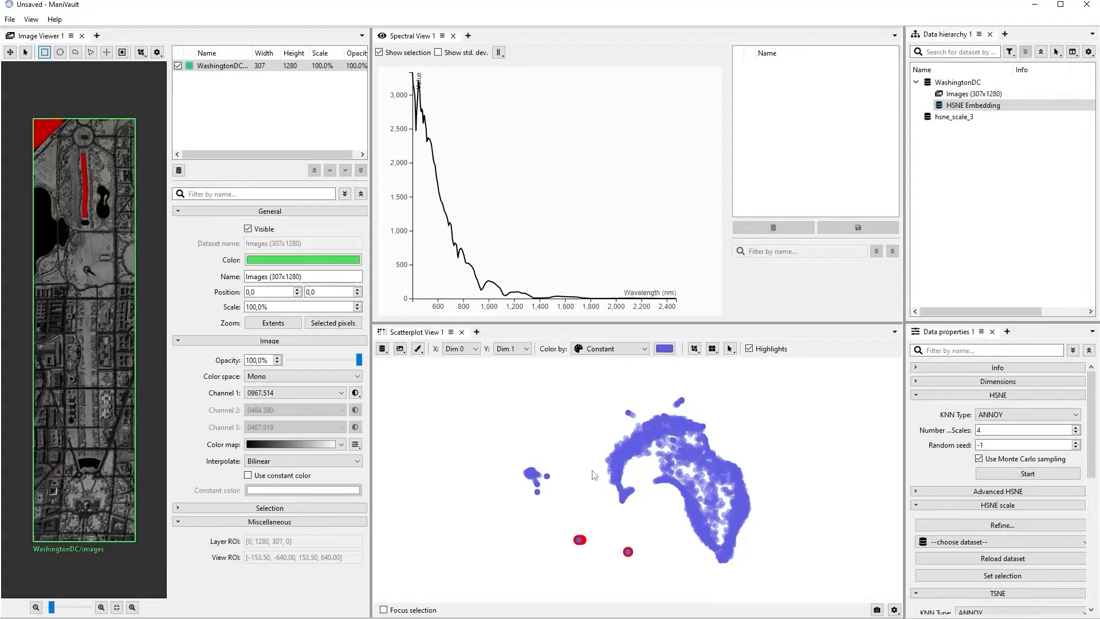
mouse_move(599, 462)
mouse_down()
mouse_move(604, 487)
mouse_move(630, 510)
mouse_move(713, 396)
mouse_move(593, 421)
mouse_up()
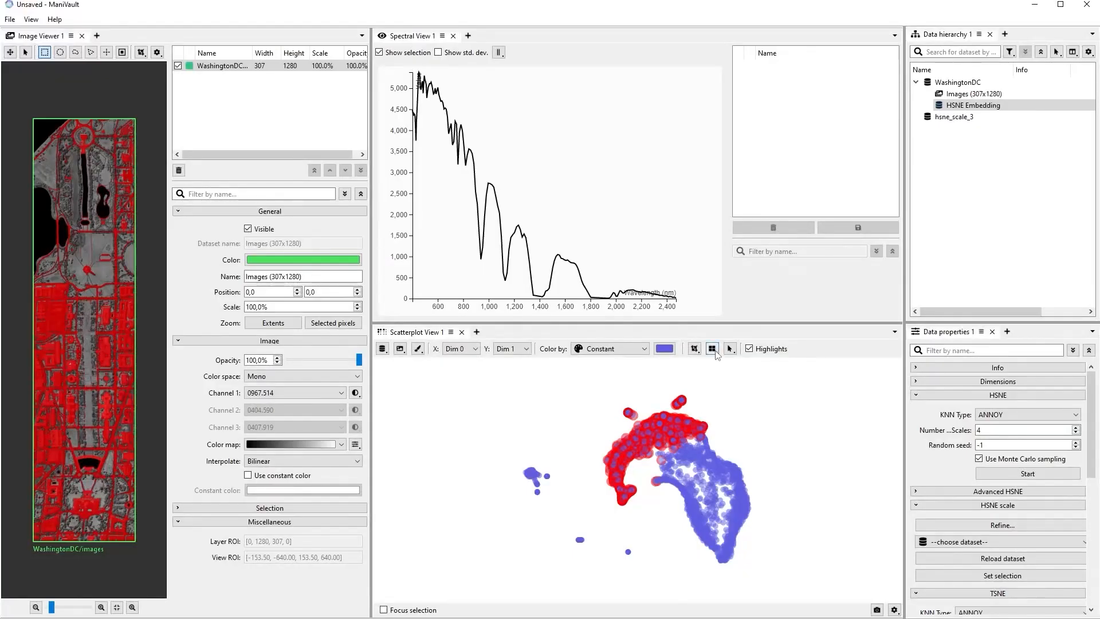
click(714, 350)
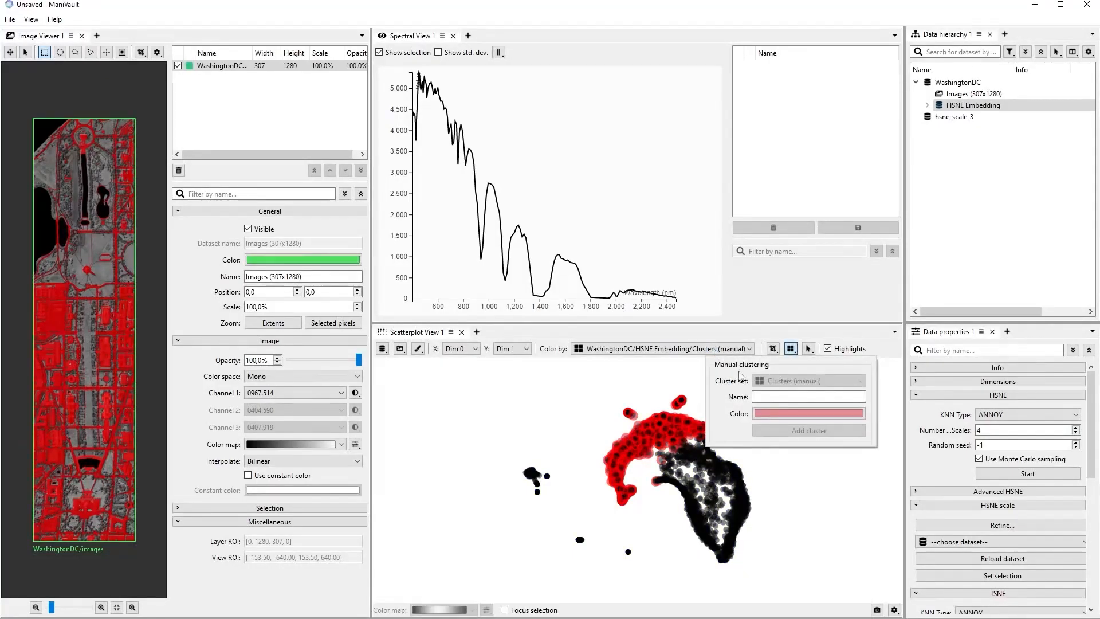
click(774, 397)
text(building)
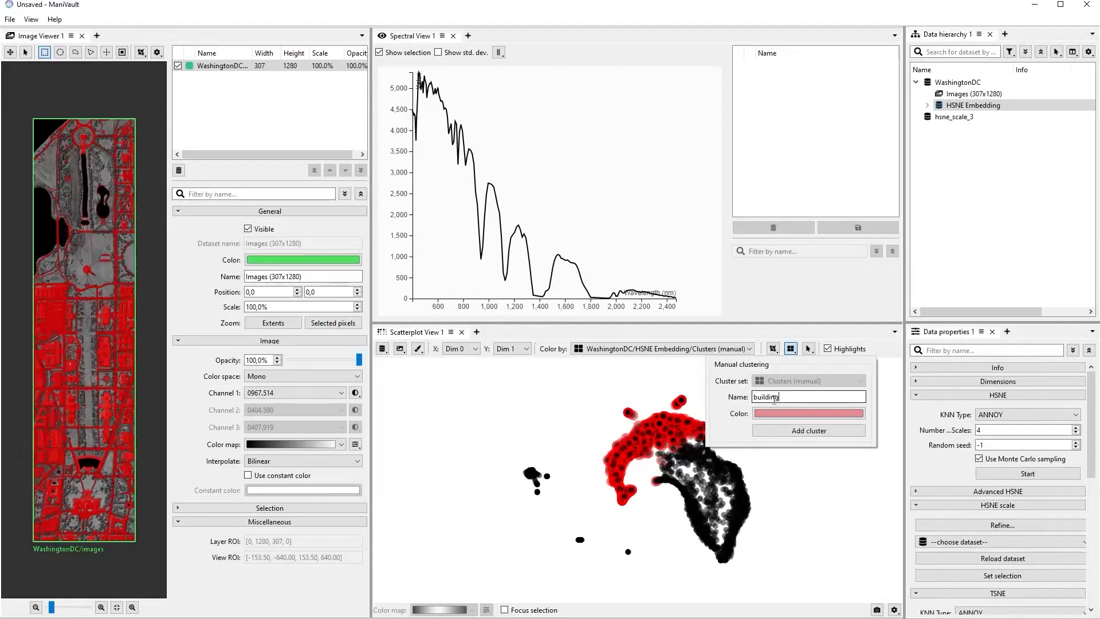
text(s)
click(808, 413)
drag(891, 444, 895, 439)
click(734, 445)
click(803, 431)
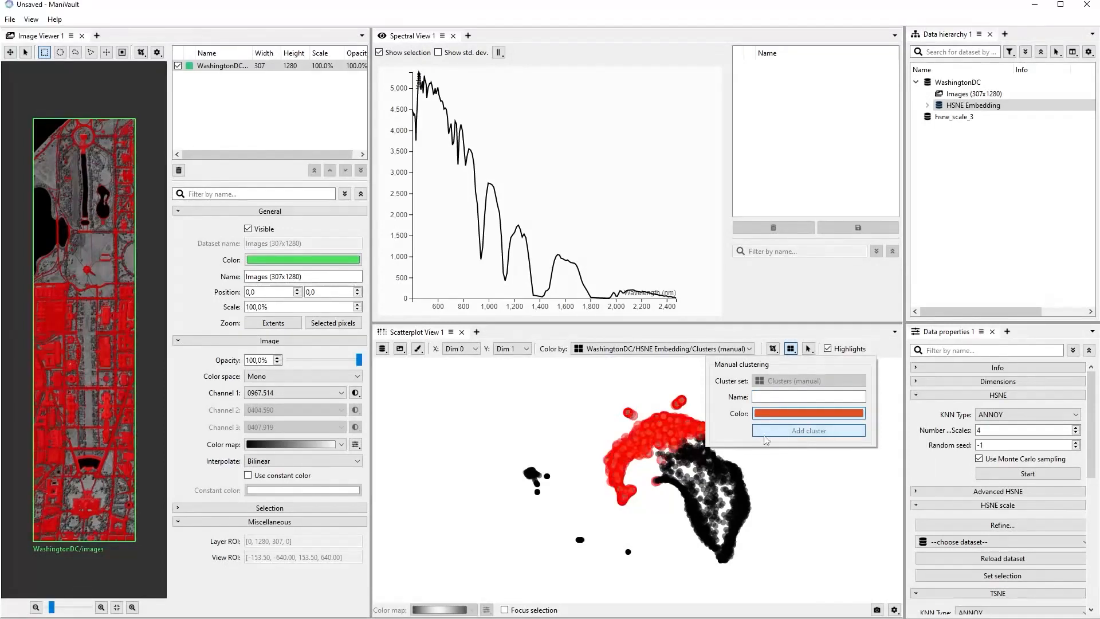
Select the large lobe beside the buildings arc and add it as a pale peach cluster named "vegetation".
mouse_move(653, 461)
mouse_down()
mouse_move(682, 442)
mouse_move(776, 544)
mouse_move(688, 567)
mouse_move(649, 489)
mouse_up()
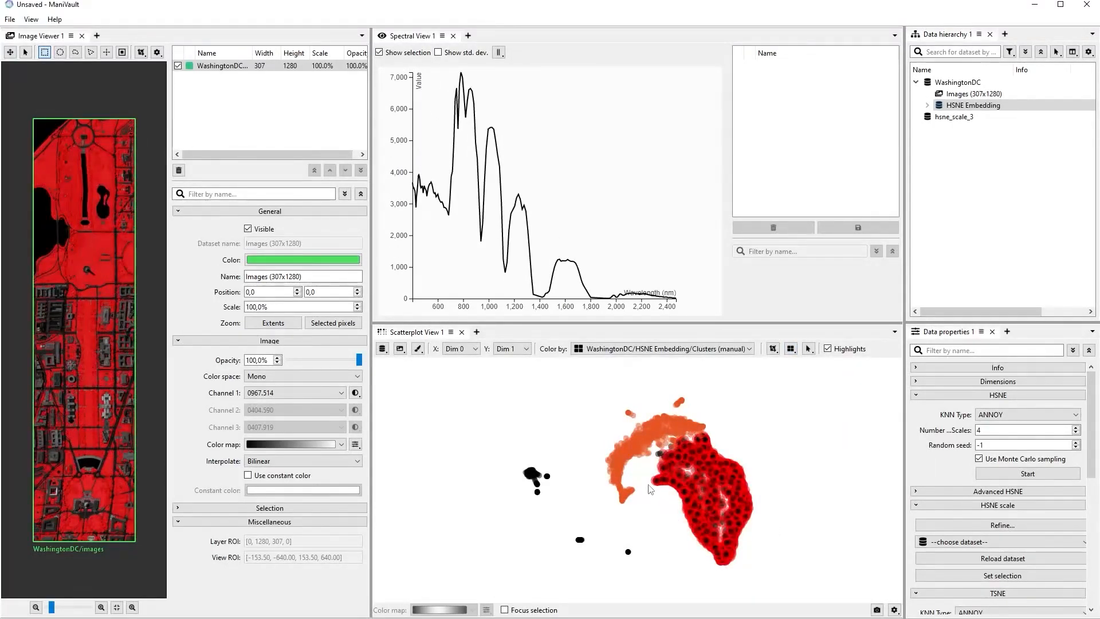
click(791, 348)
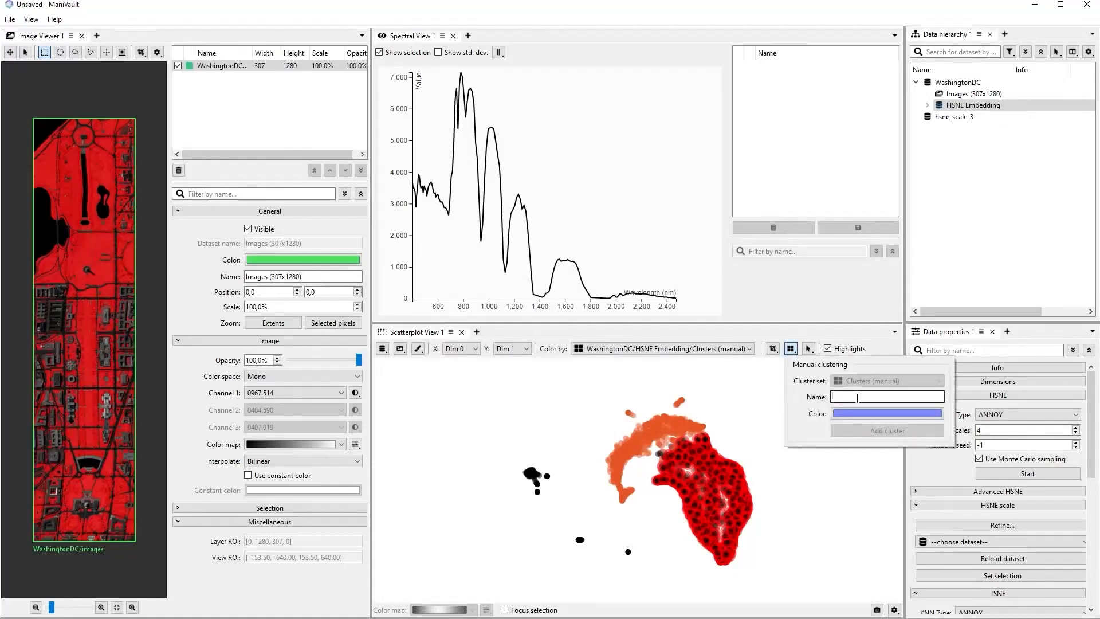
text(vegetation)
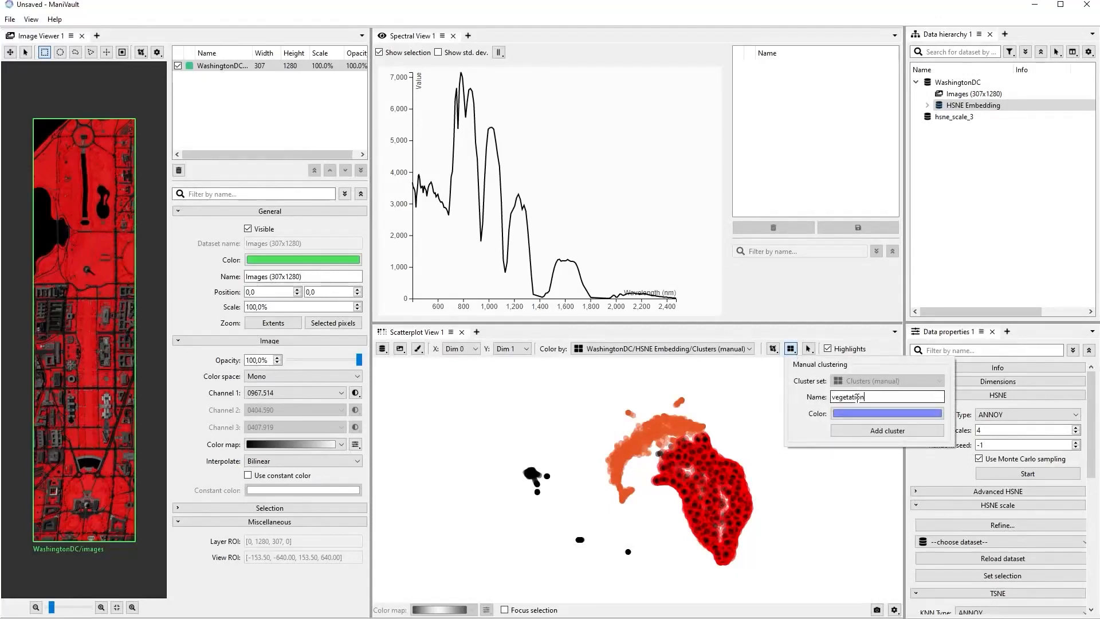
click(888, 414)
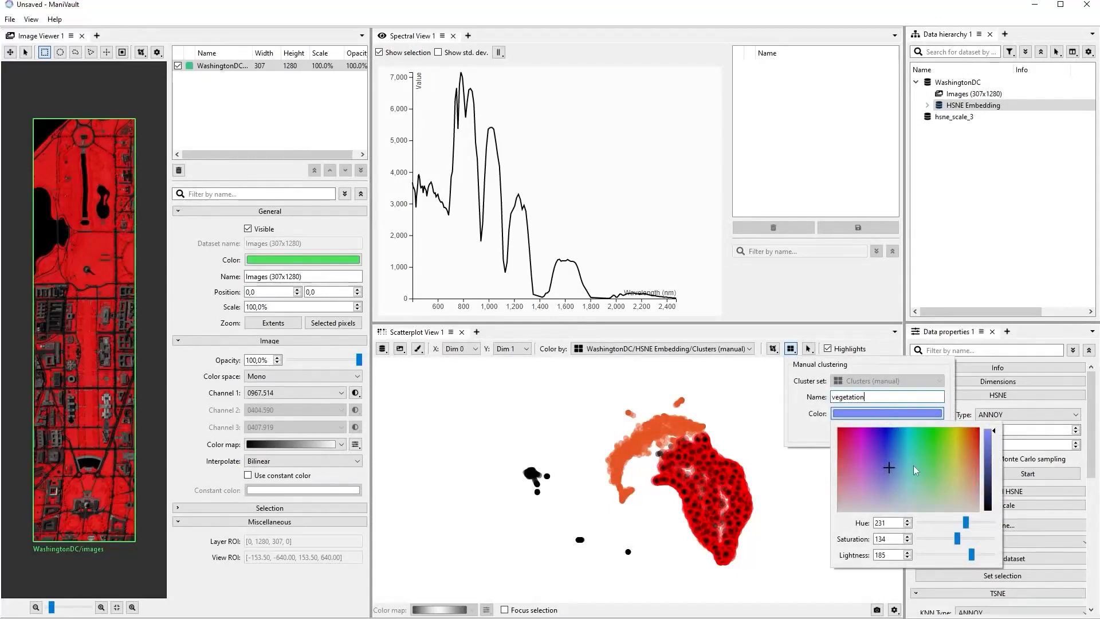
drag(947, 507, 970, 496)
click(866, 434)
Select all the small isolated point groups and add them as a purple-blue cluster named "water".
mouse_move(533, 453)
mouse_down()
mouse_move(642, 534)
mouse_move(590, 573)
mouse_move(515, 446)
mouse_up()
click(791, 348)
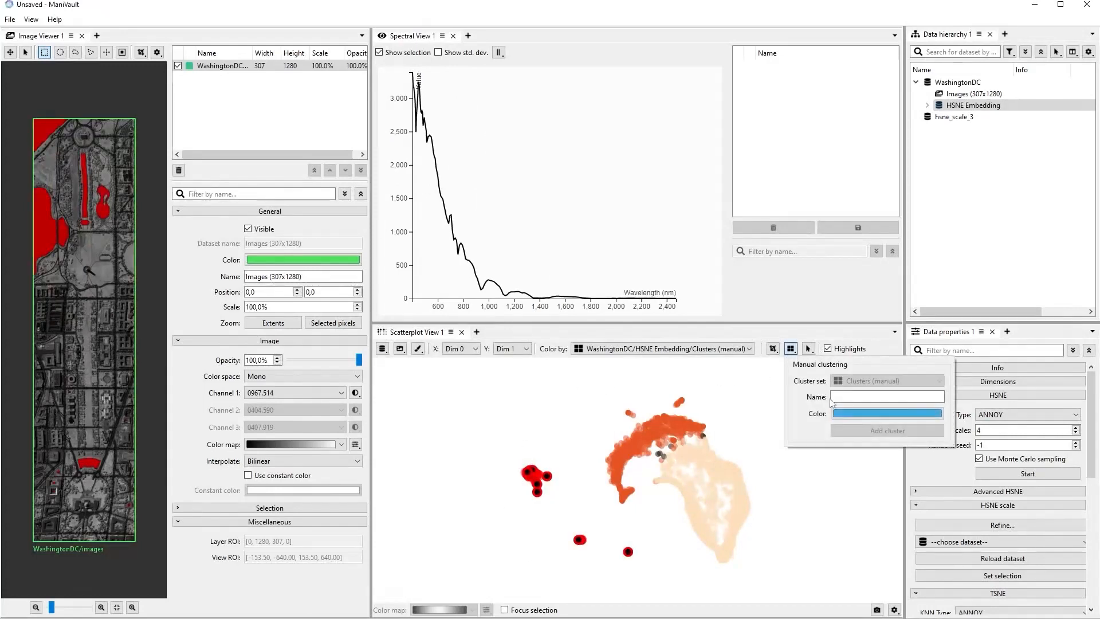
click(854, 397)
text(water)
click(863, 414)
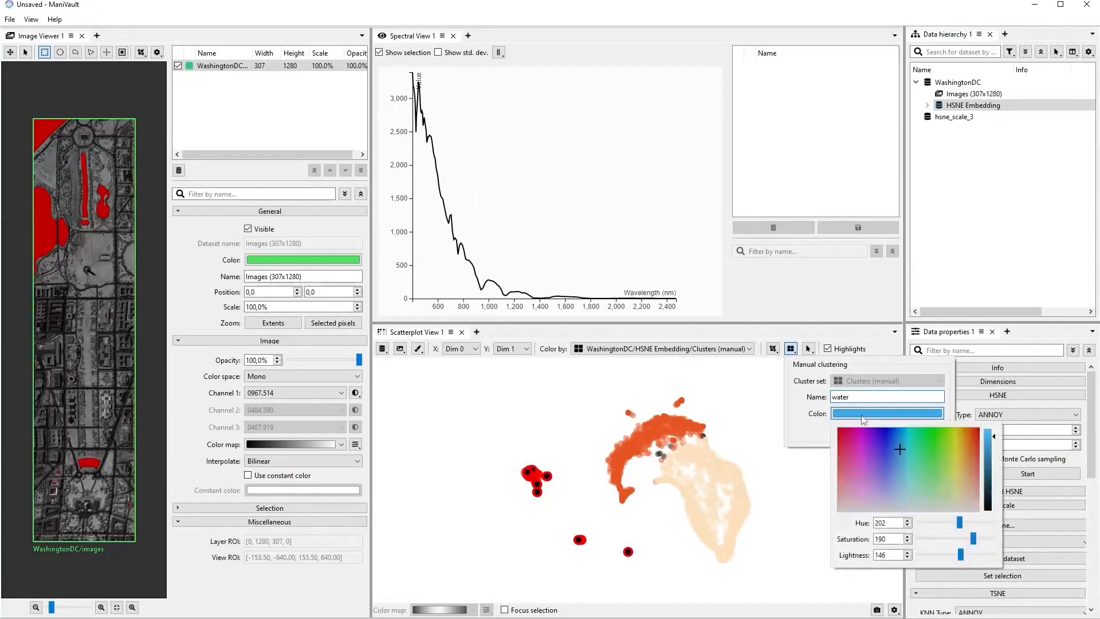
click(897, 453)
click(814, 442)
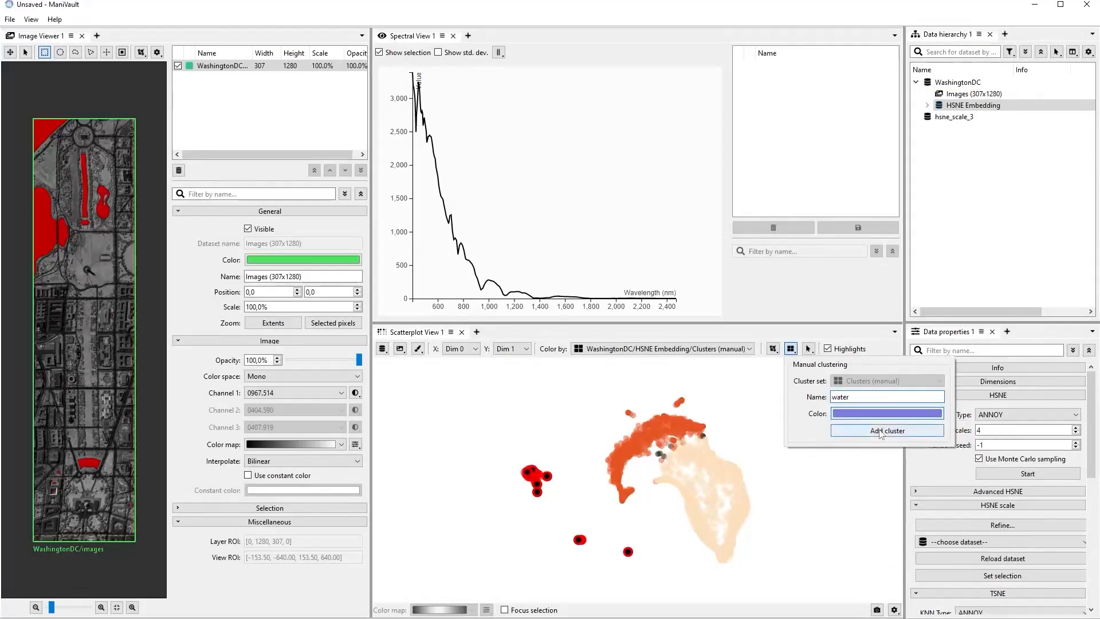
click(882, 432)
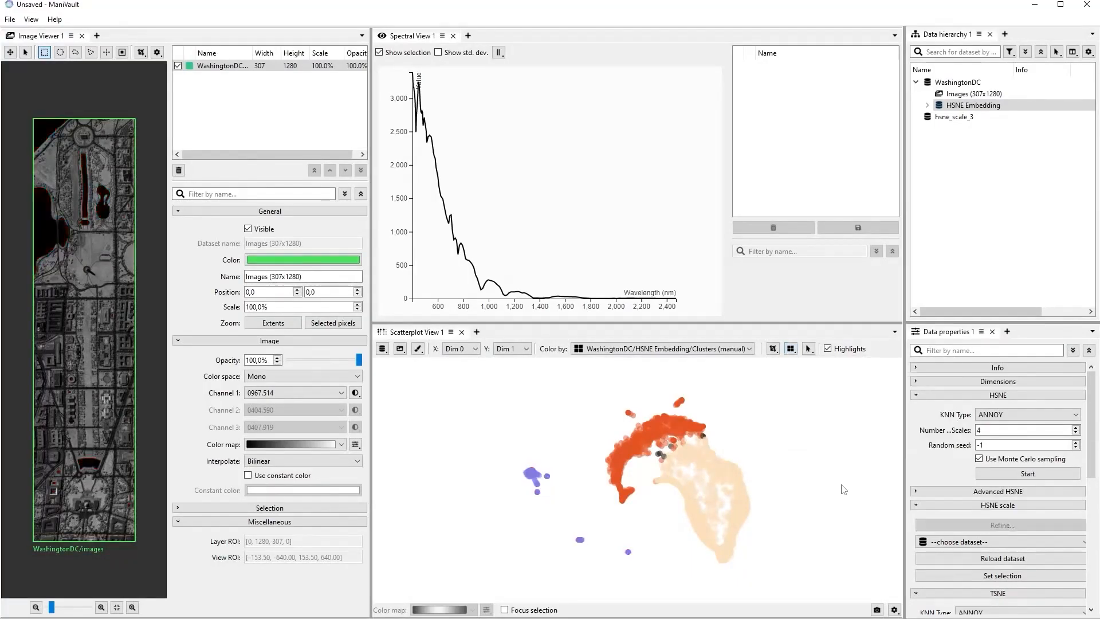
Load the Clusters (manual) dataset into the Spectral View and show the buildings, vegetation and water spectra.
click(927, 105)
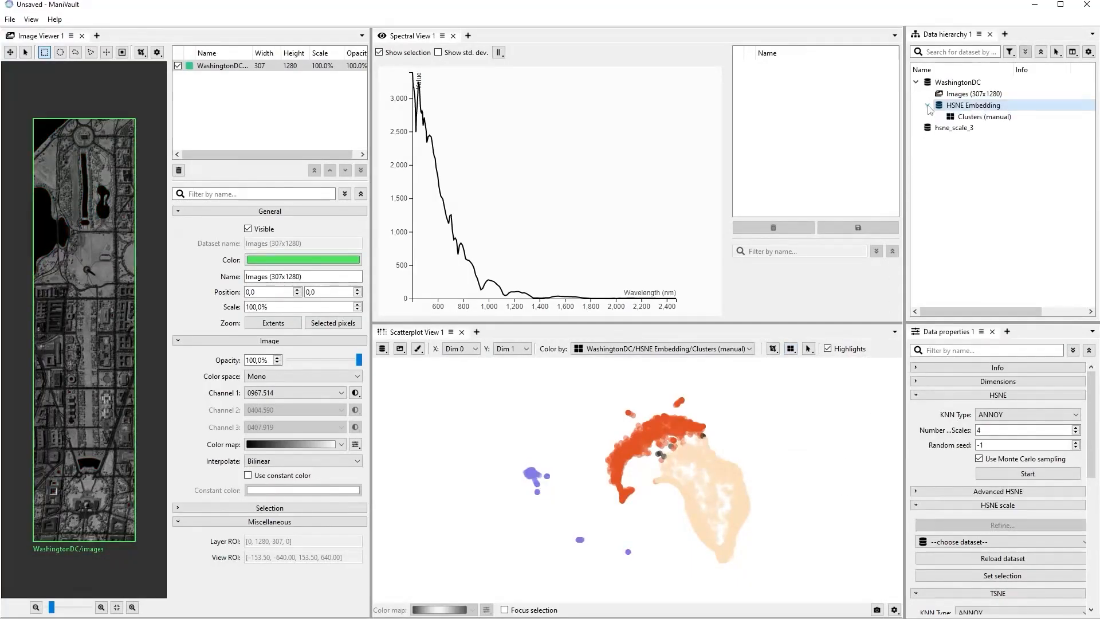
click(983, 117)
drag(974, 119, 592, 159)
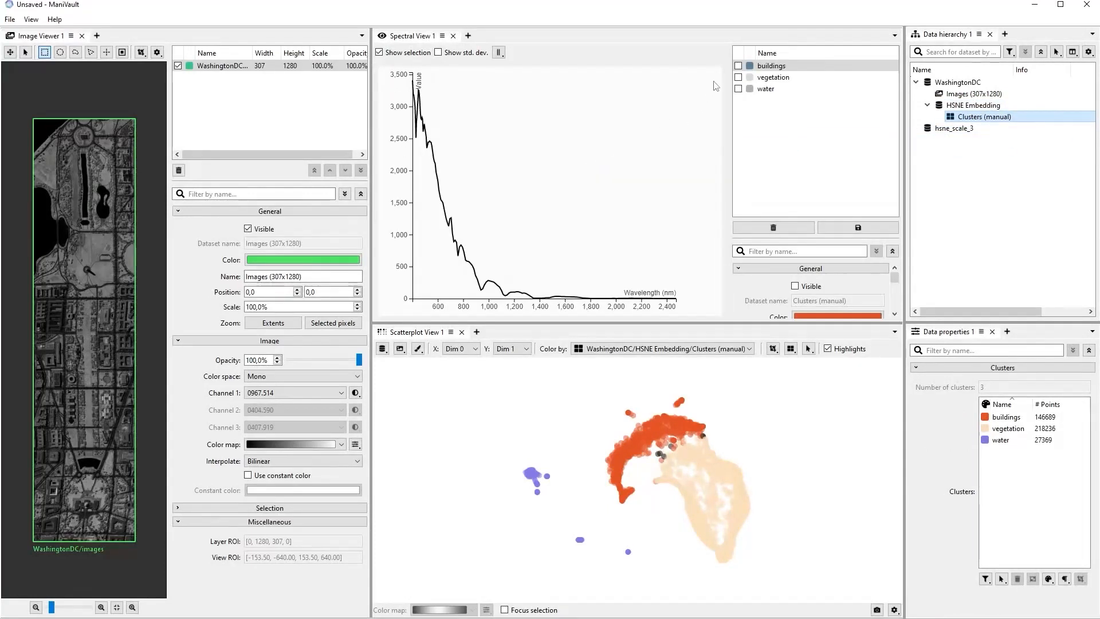
click(738, 65)
click(738, 76)
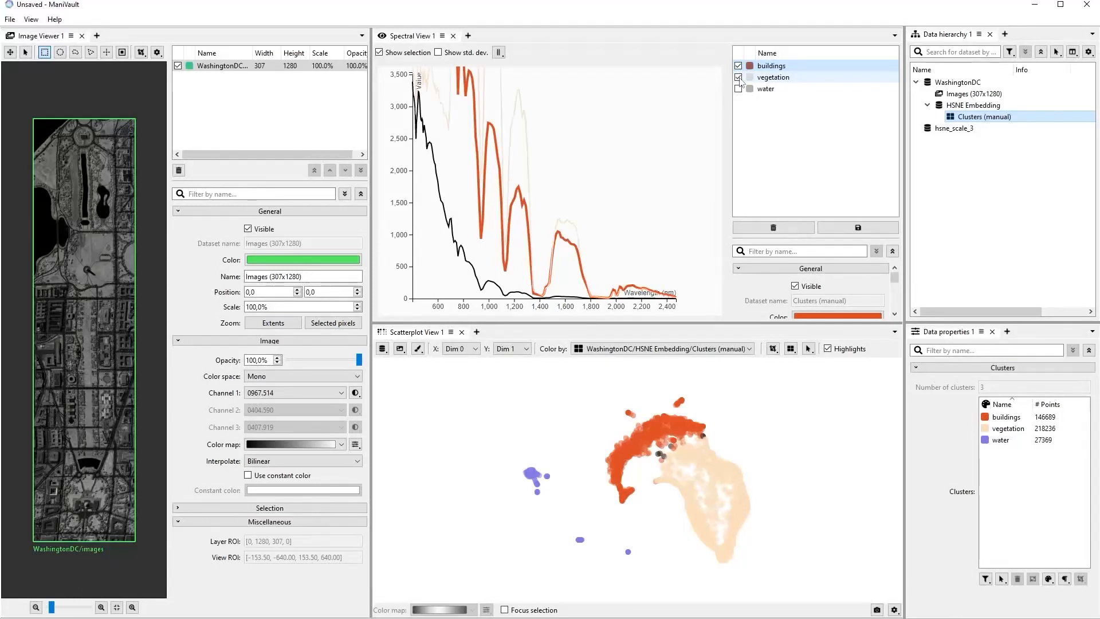
click(738, 88)
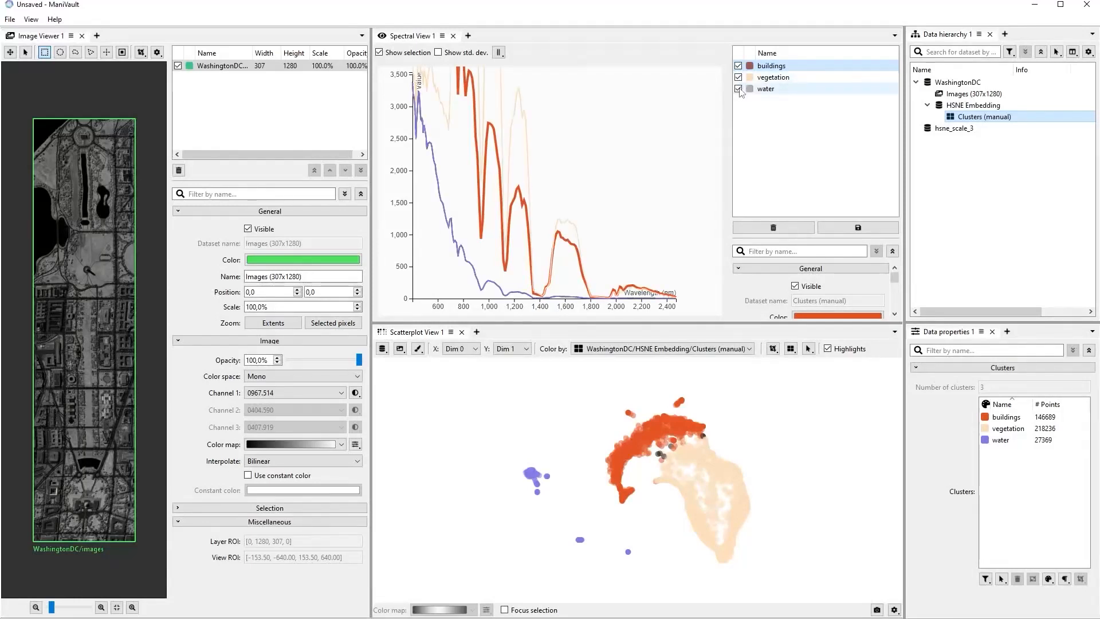
Highlight the buildings, vegetation and water clusters one by one to view their image areas, and clear the selection.
click(1008, 418)
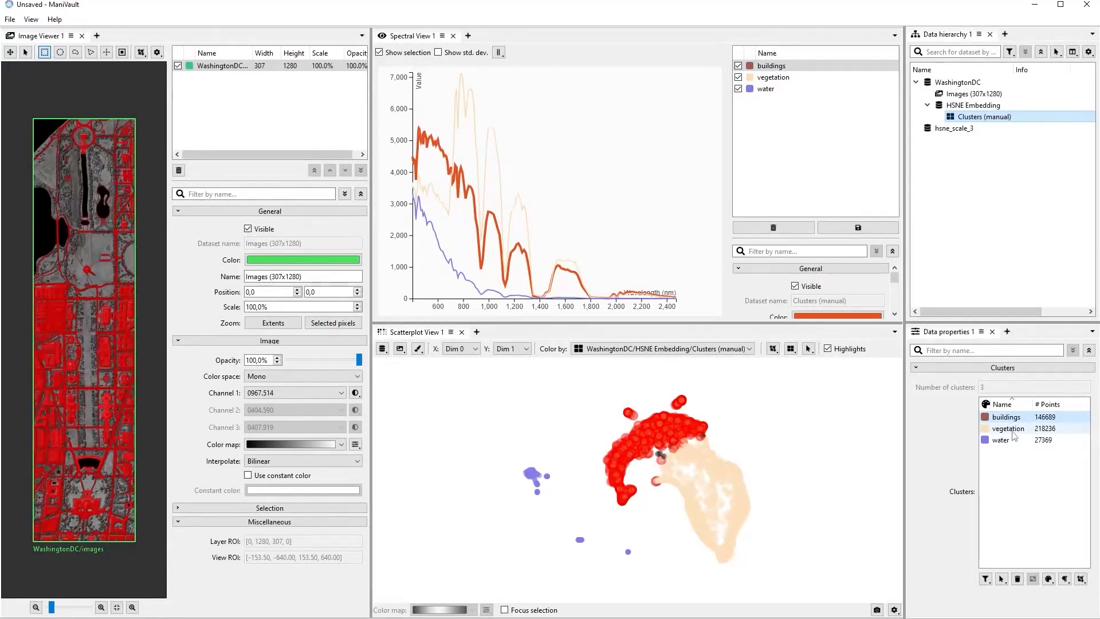
click(1013, 431)
click(1012, 440)
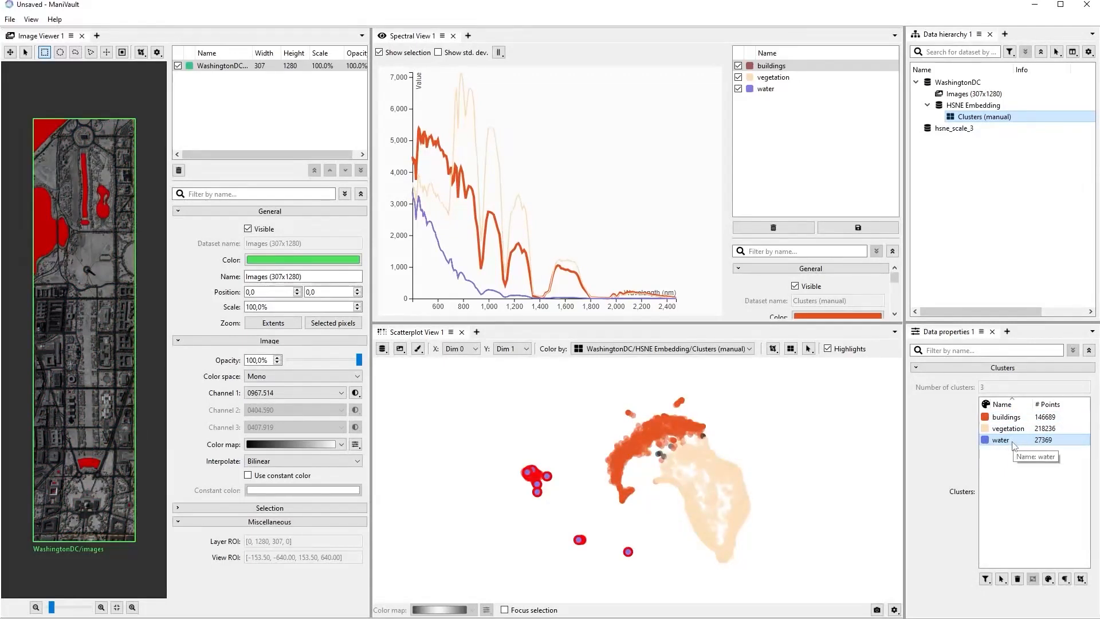
click(569, 444)
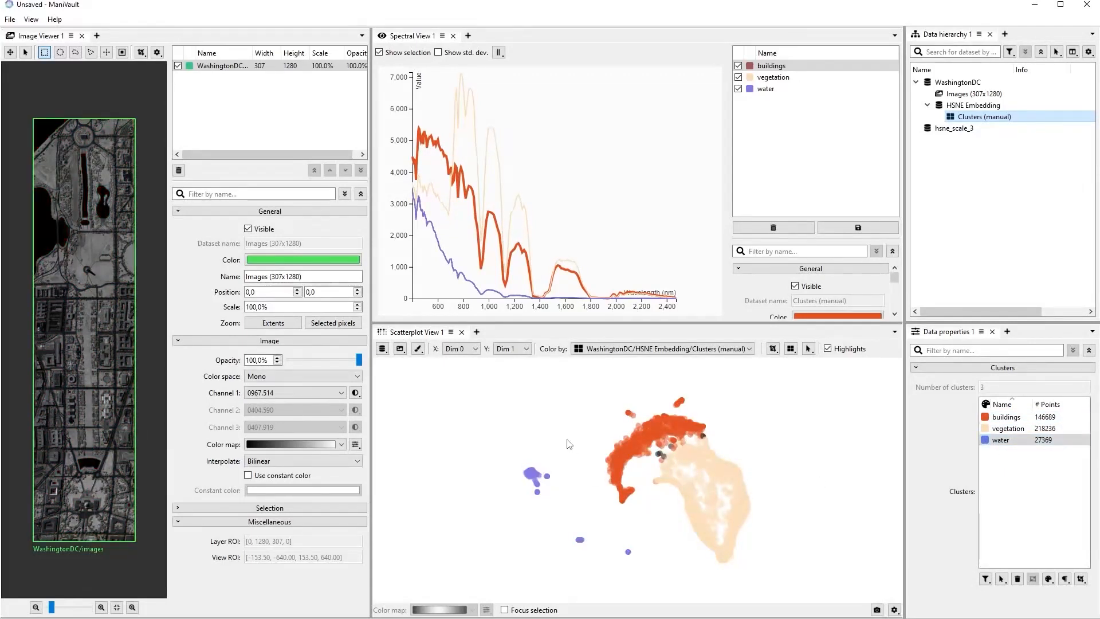
Select the buildings cluster and refine its HSNE scale from the scatterplot.
click(1026, 419)
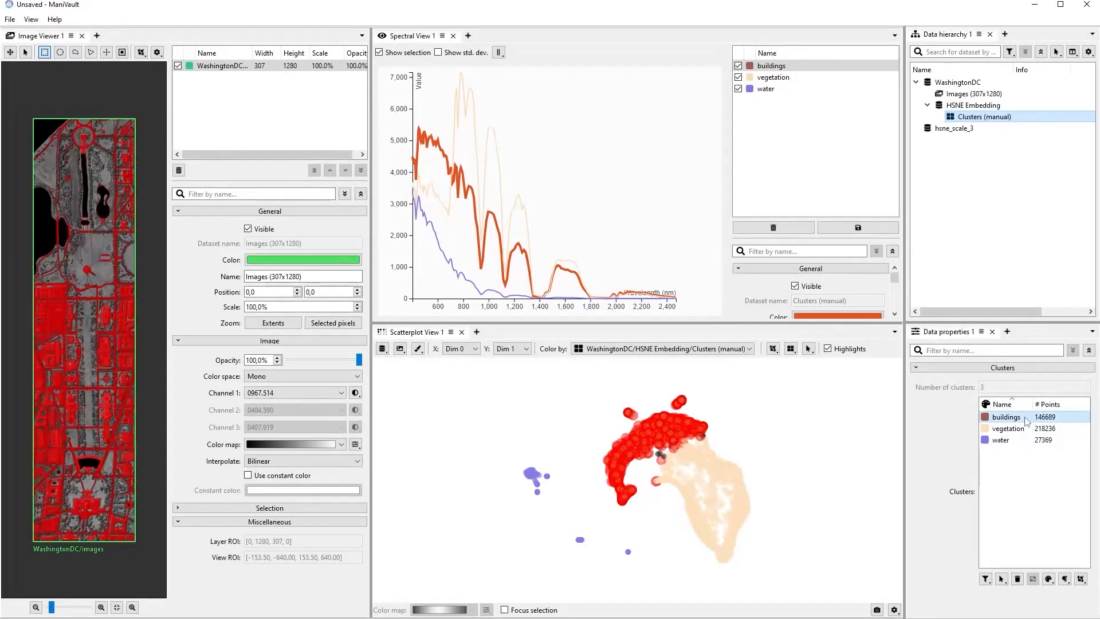
right_click(651, 425)
mouse_move(721, 551)
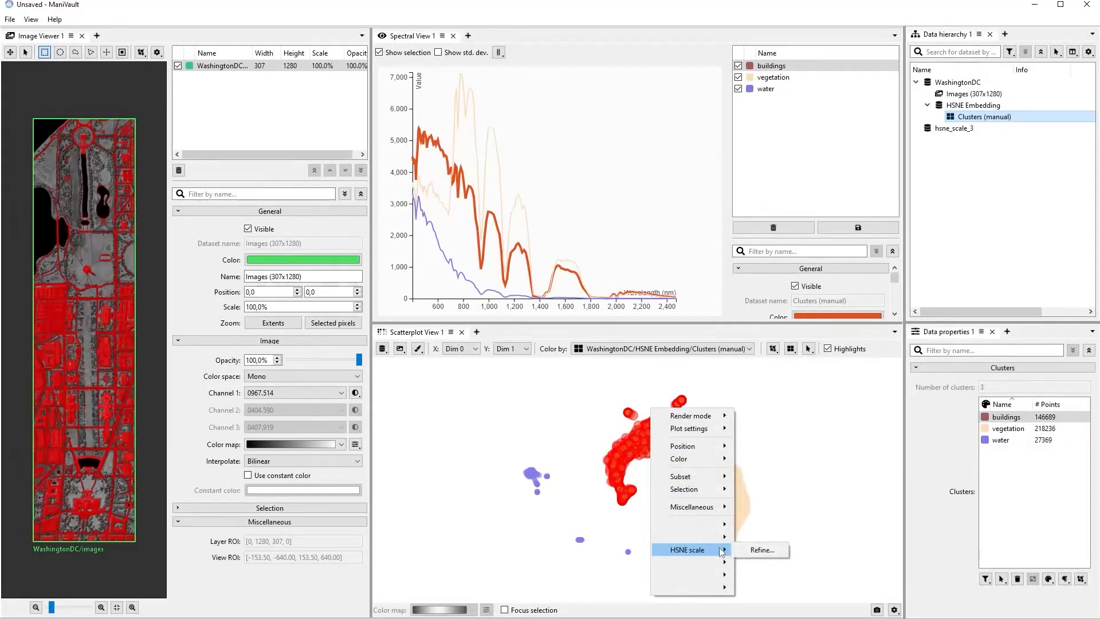
click(767, 551)
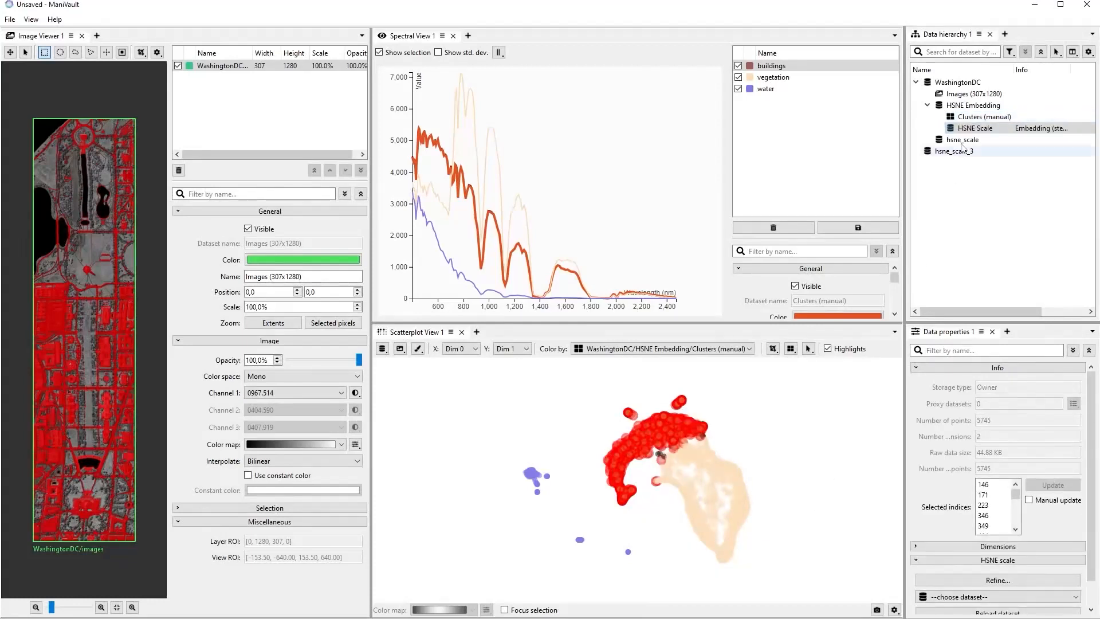
View the refined HSNE Scale dataset in a new scatterplot and dock it beside the first scatterplot, below the Spectral View.
right_click(966, 131)
mouse_move(983, 186)
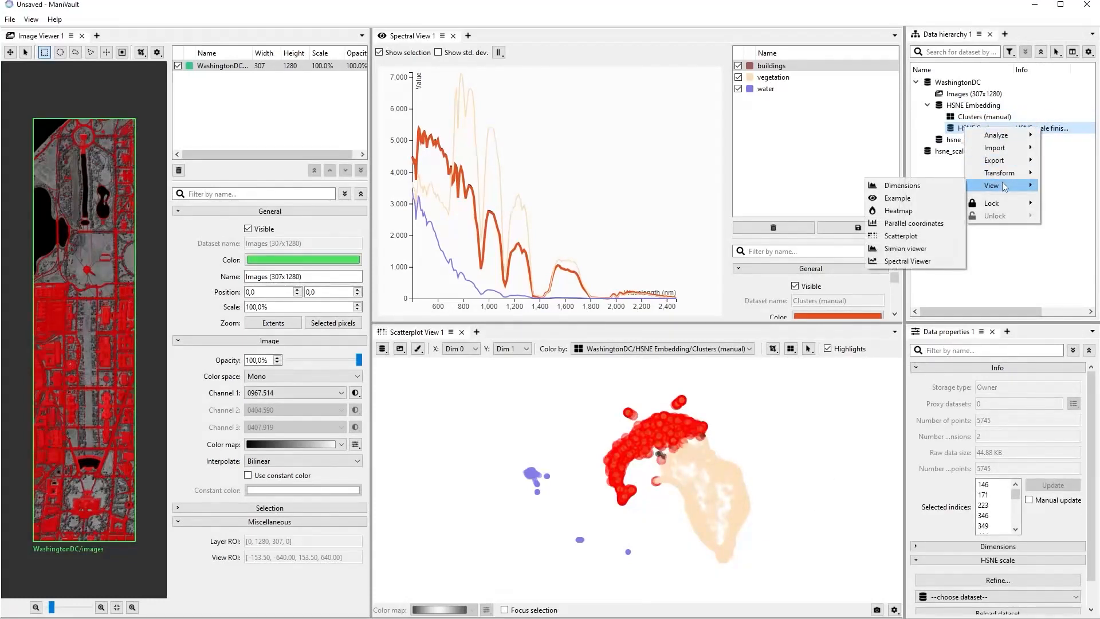
click(946, 238)
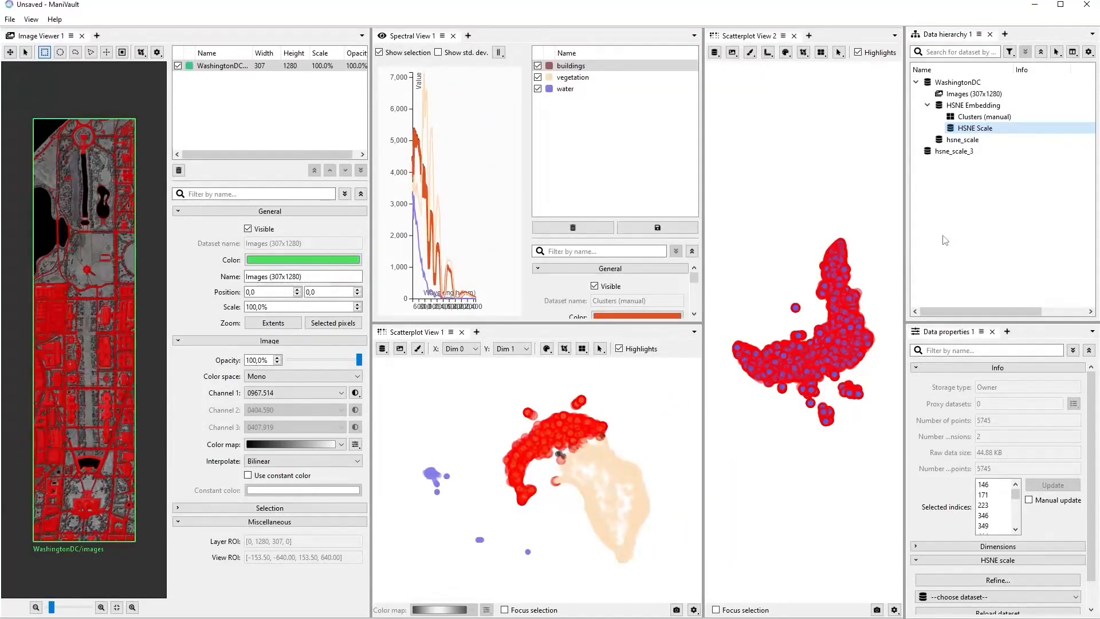
drag(773, 36, 516, 472)
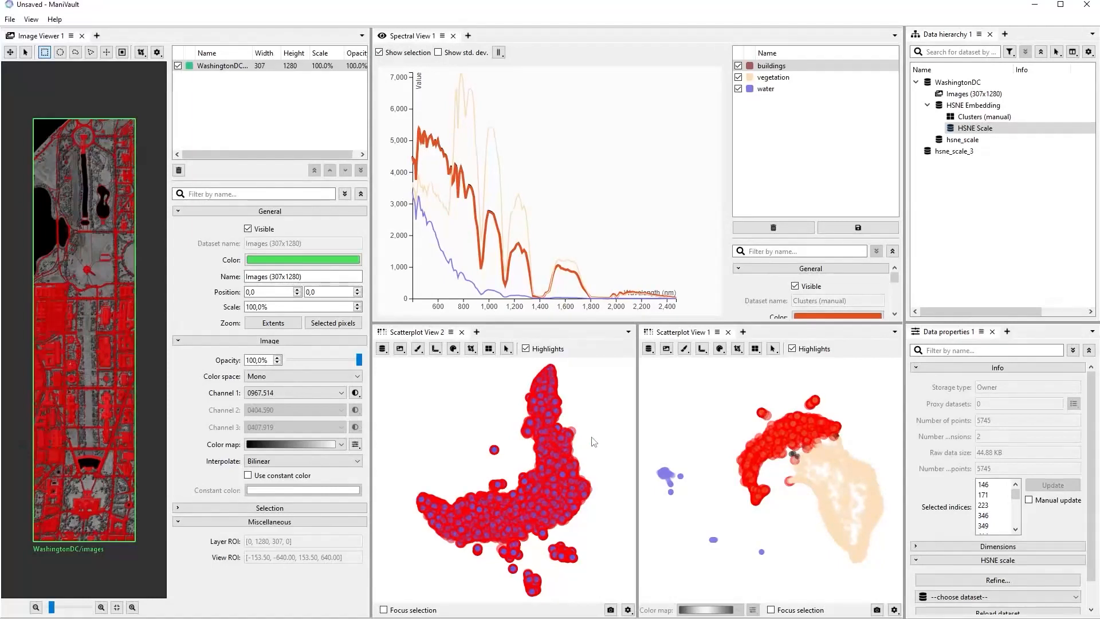
Clear the selection and select all points of the refined embedding to view the matching points and image areas.
click(594, 441)
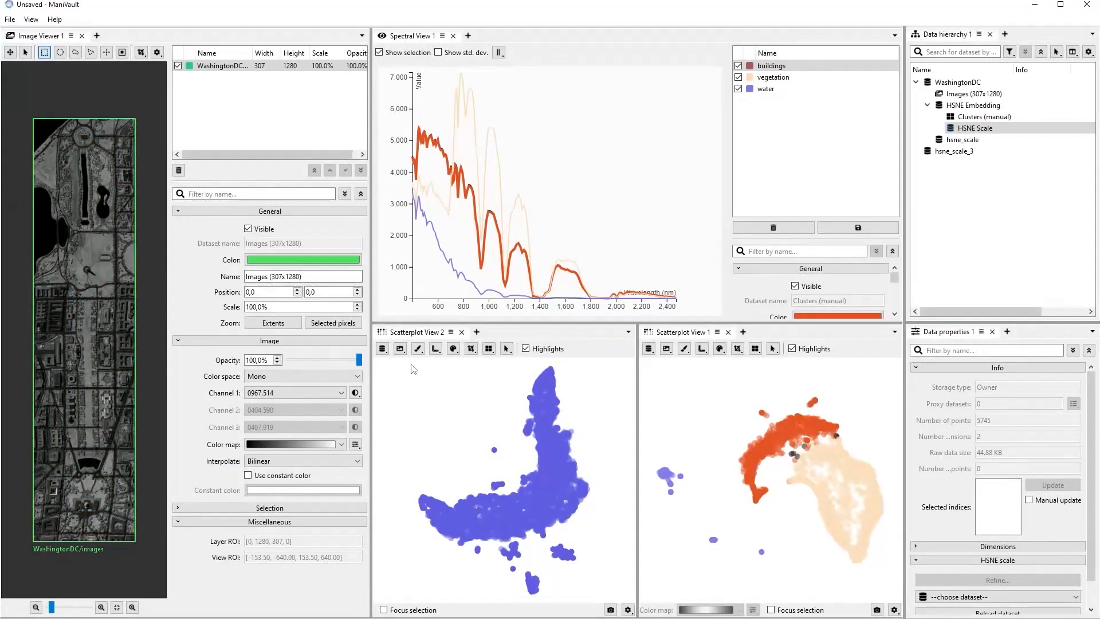
drag(401, 362, 609, 603)
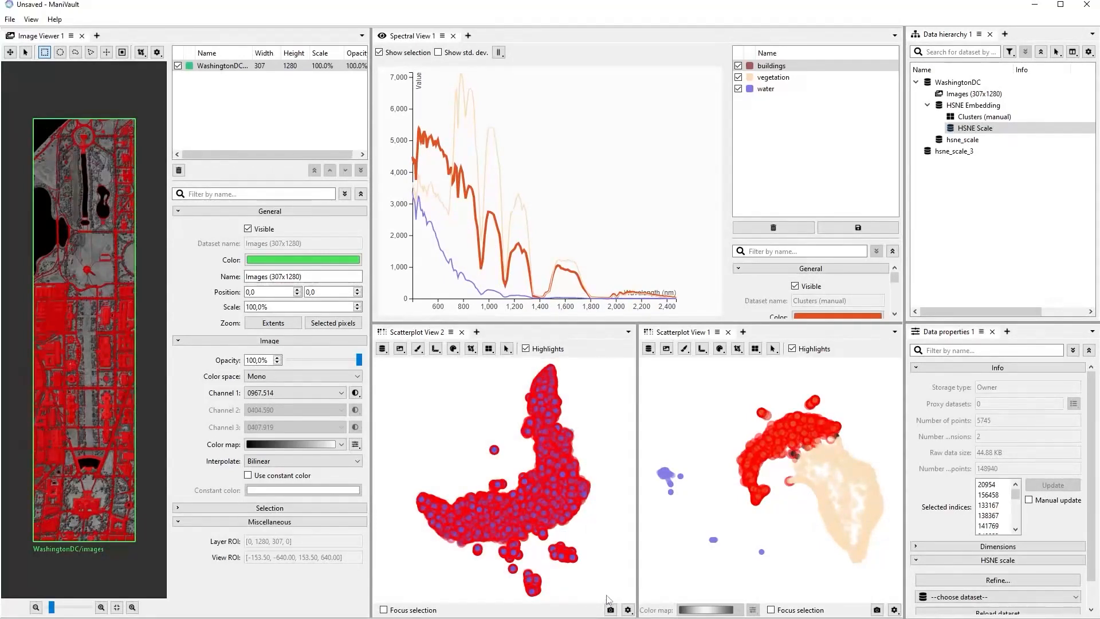
Select separate parts of the refined embedding in turn to compare their image areas and spectra, and clear the selection.
click(608, 553)
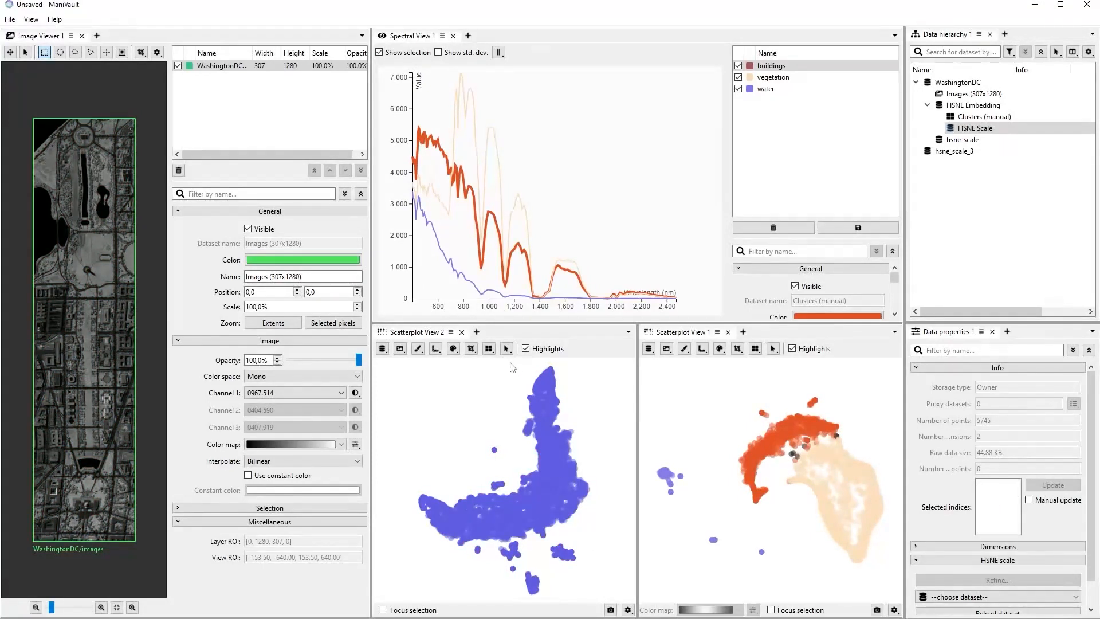
drag(560, 374, 598, 477)
drag(415, 480, 532, 559)
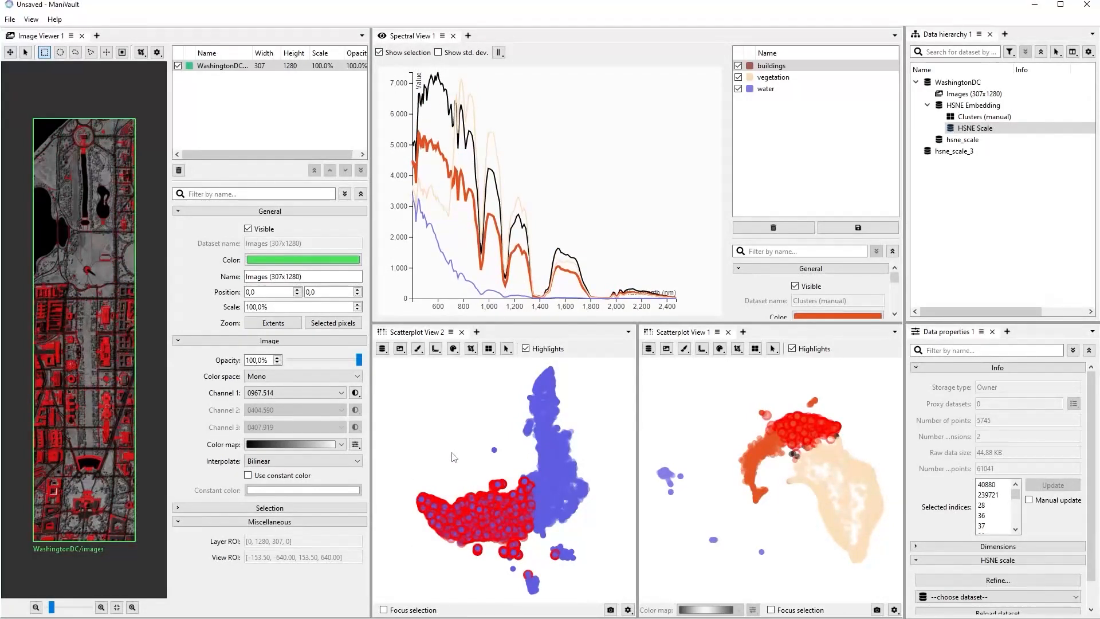
drag(523, 598, 593, 541)
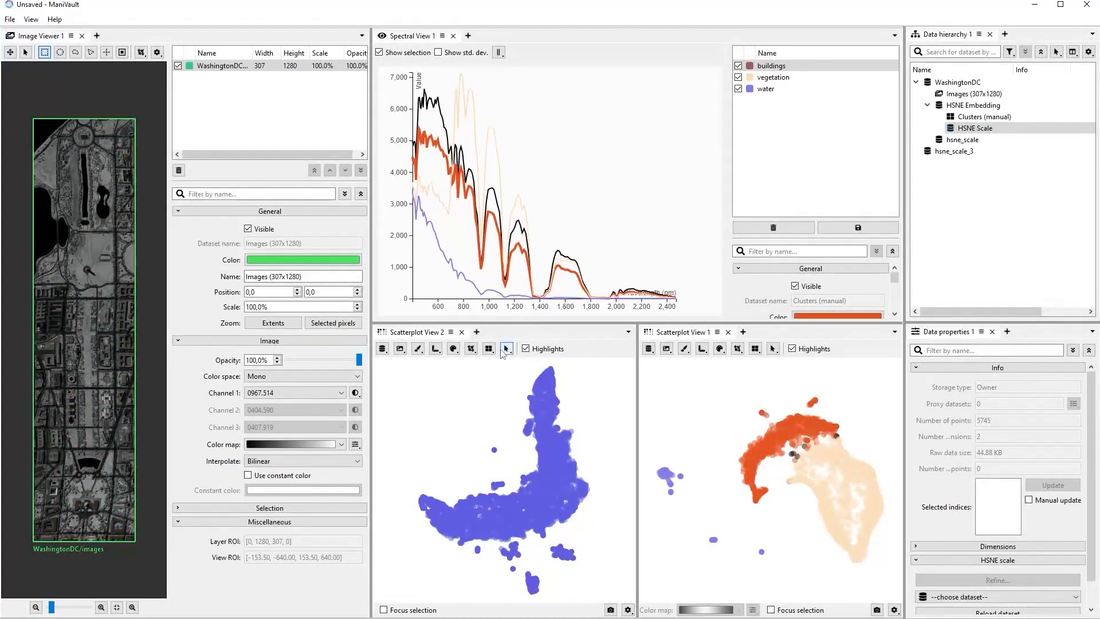
Set the refined scatterplot's point size to 4.1 px and opacity to 100%, and color the points by Scatter layout.
click(418, 348)
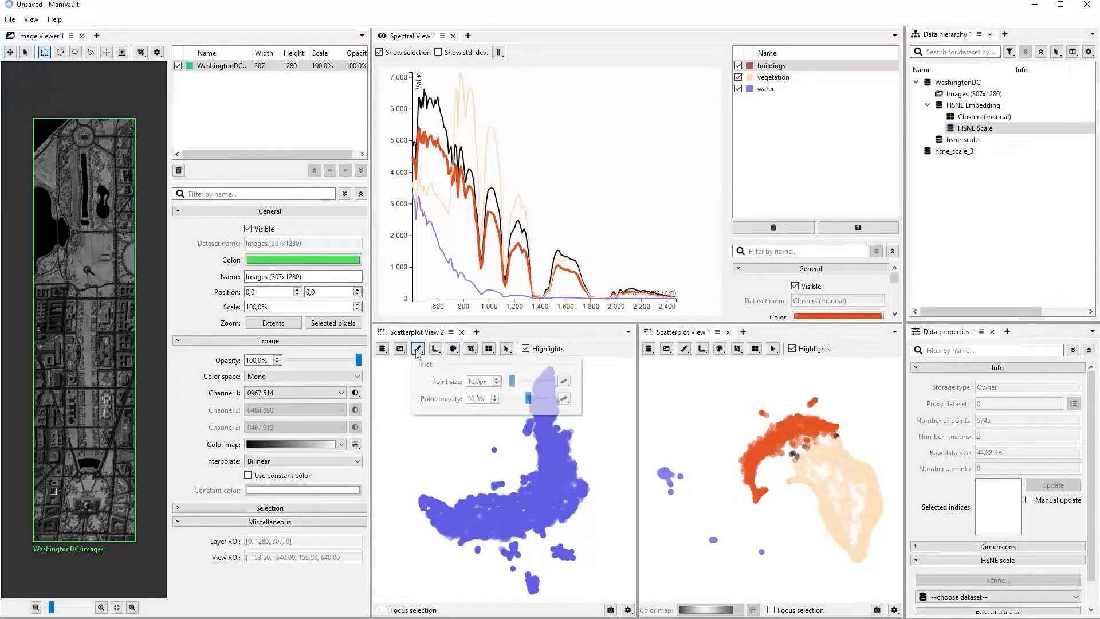
drag(532, 405, 509, 381)
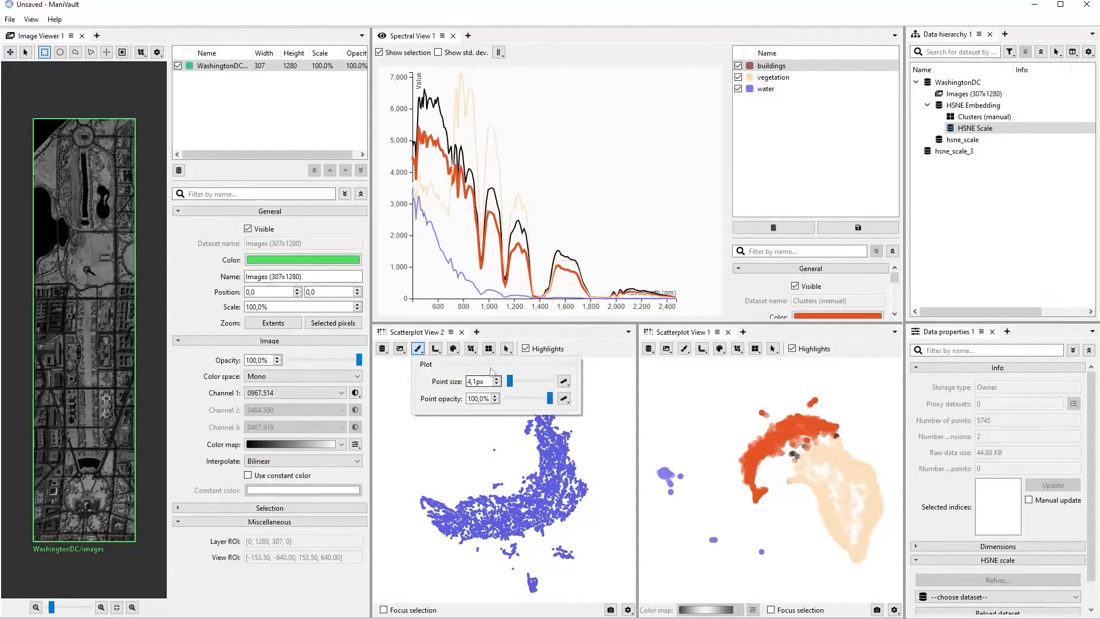
click(454, 349)
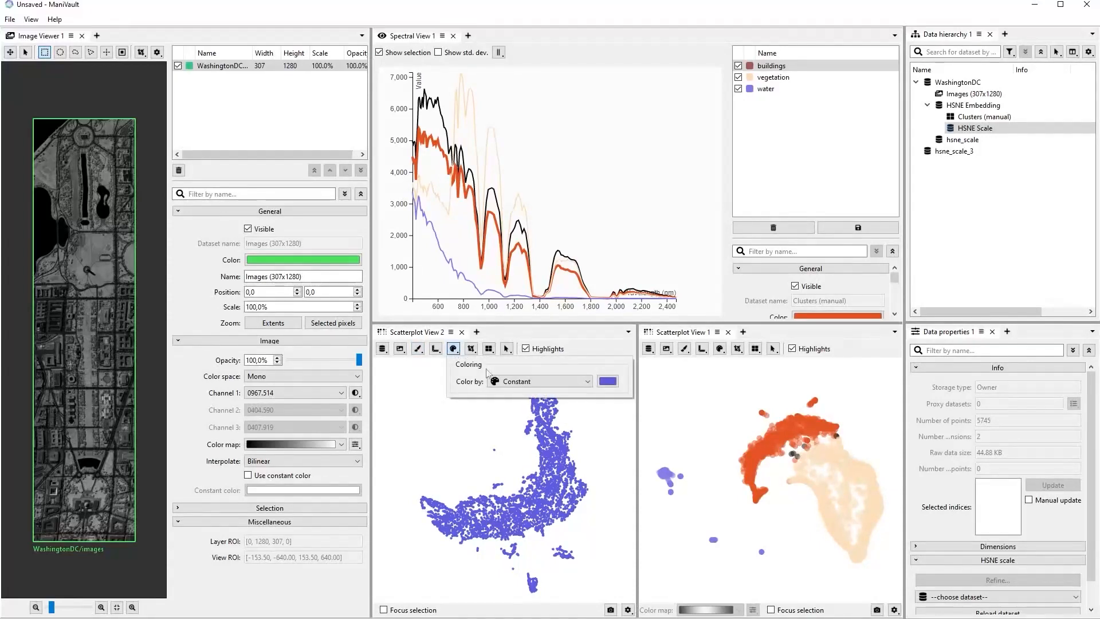
click(565, 386)
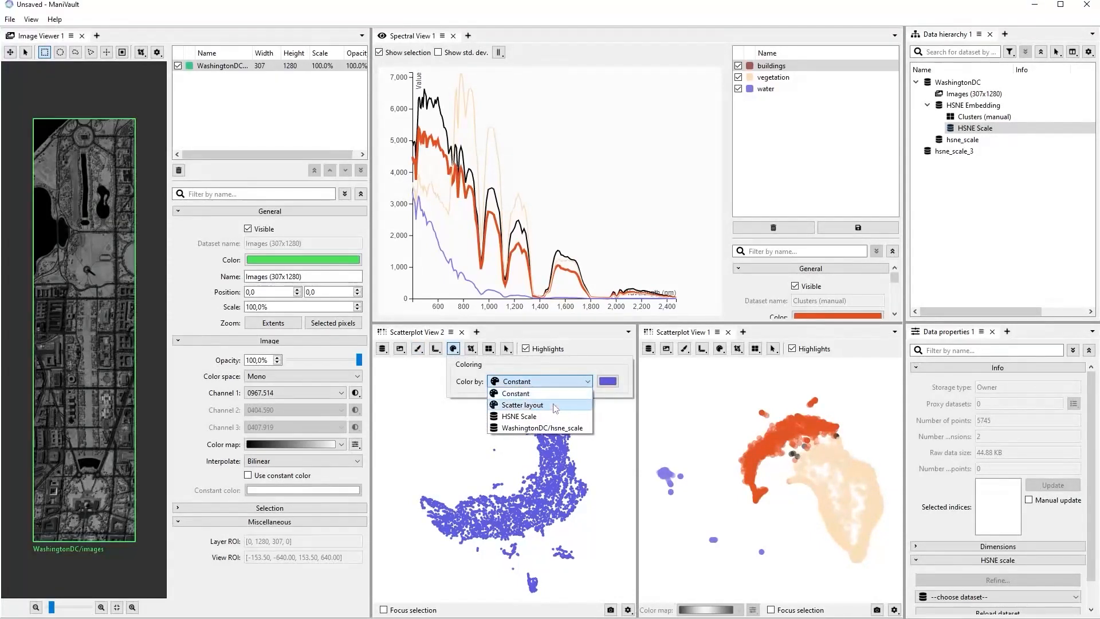
click(555, 406)
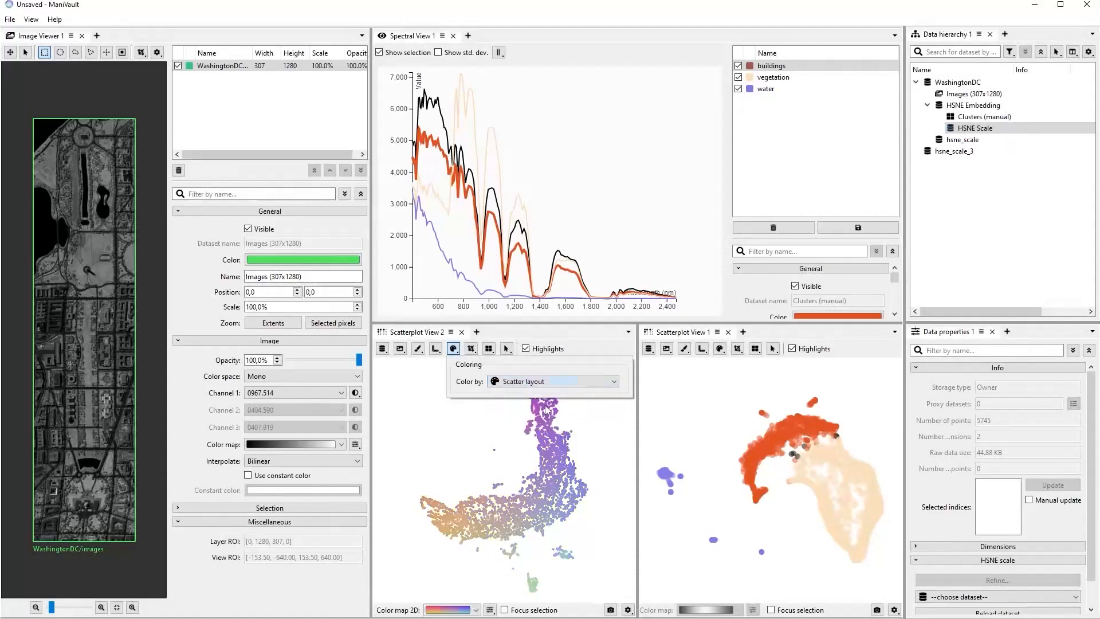
click(599, 429)
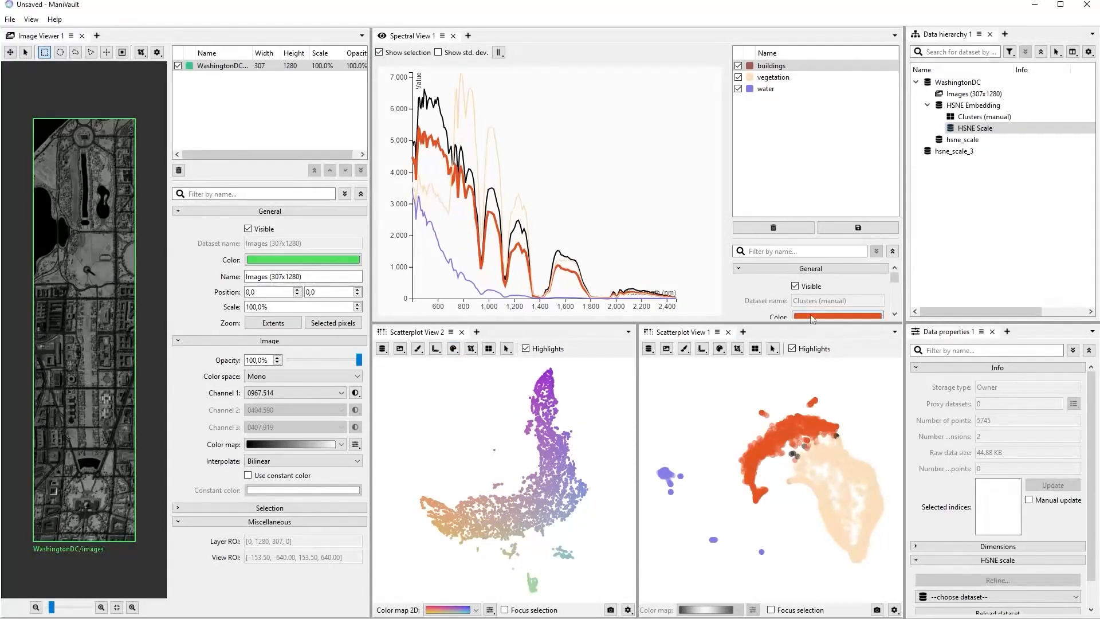
Load the refined HSNE Scale dataset into the image viewer as images named HSNE Scale_img, 307 wide and 1280 high, using linked data.
drag(973, 130, 119, 300)
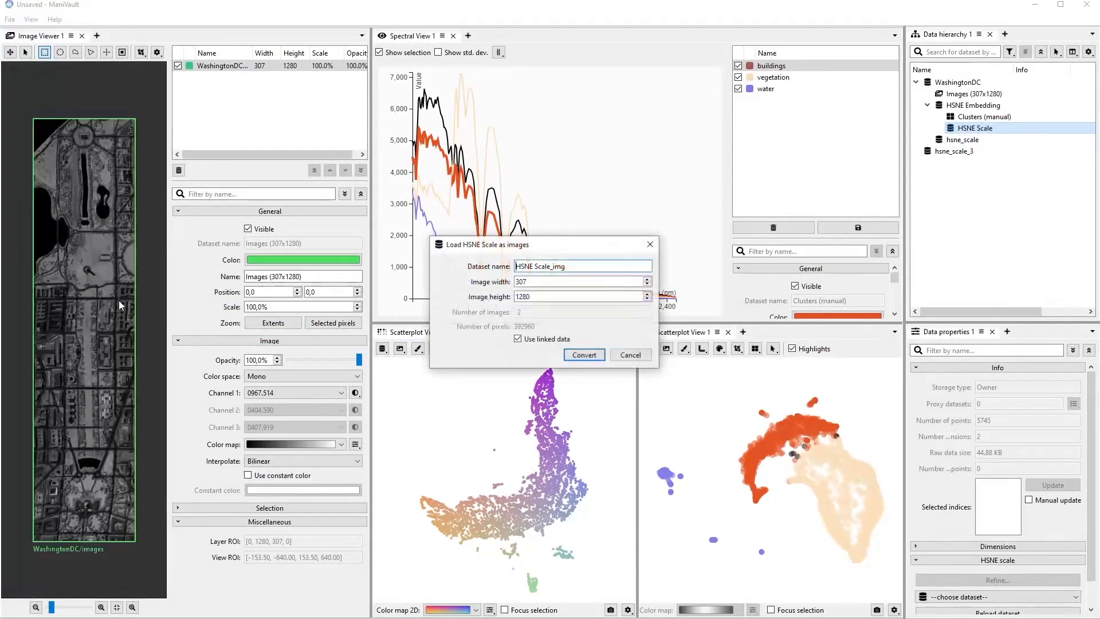
click(584, 356)
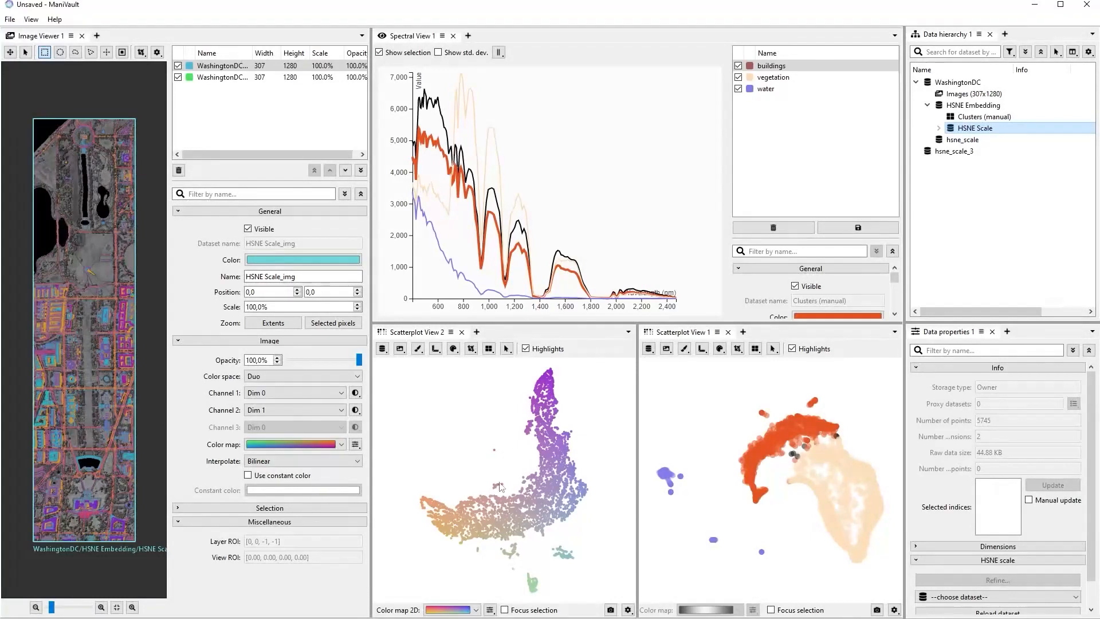
View the color map choices of the refined scatterplot and of the HSNE Scale_img layer without changing them.
click(473, 611)
click(321, 444)
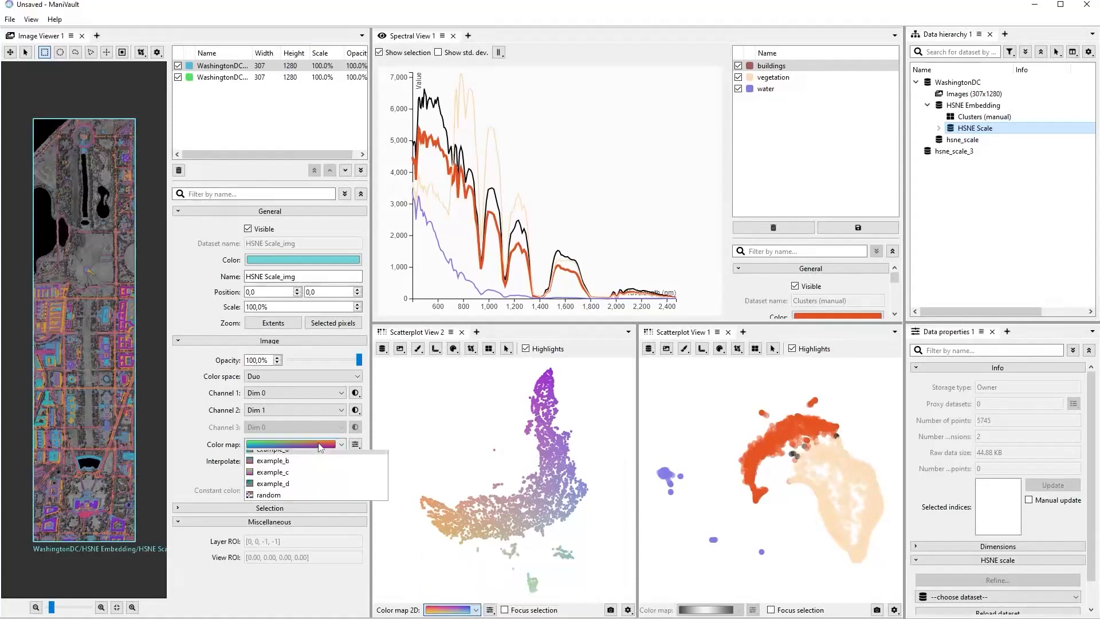
click(201, 425)
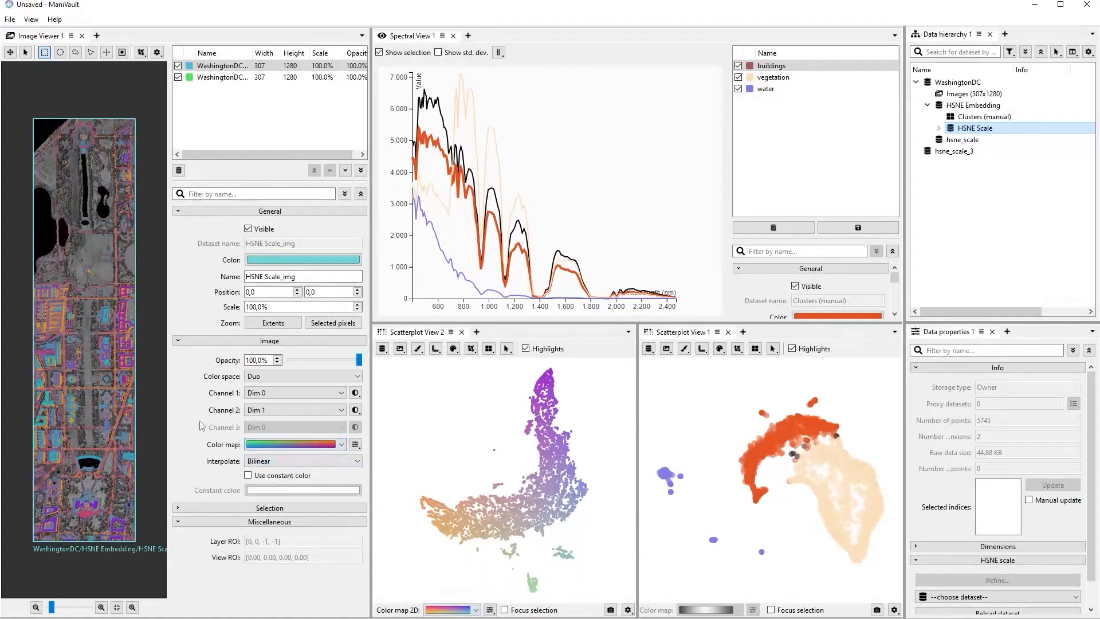
Allow the Color map 2D parameter under Coloring to be published in the settings of Scatterplot View 2.
click(452, 332)
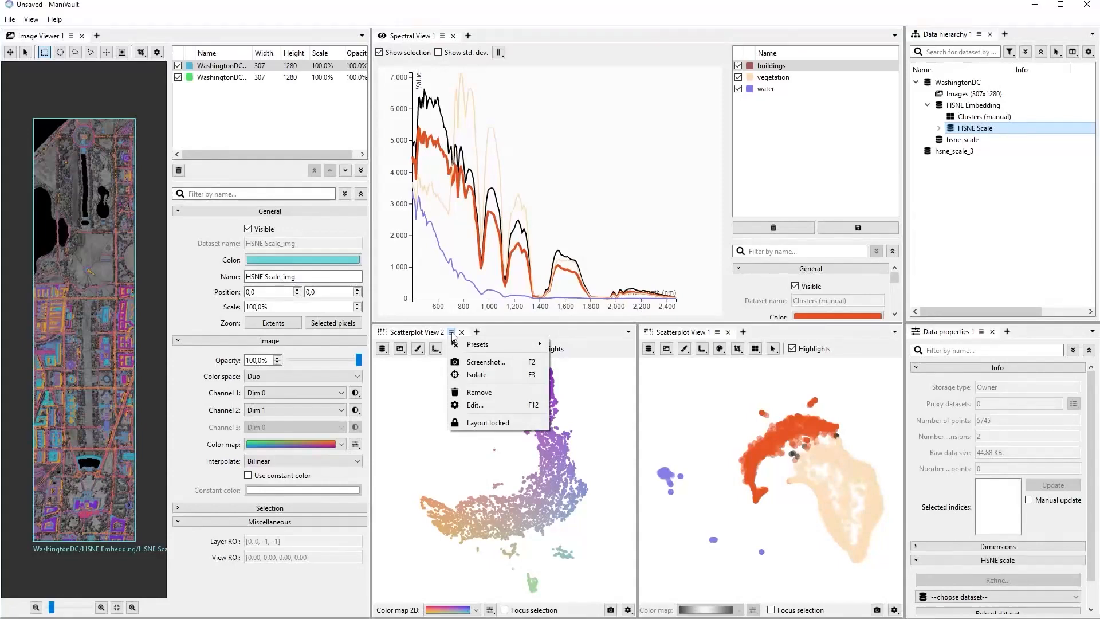
click(527, 408)
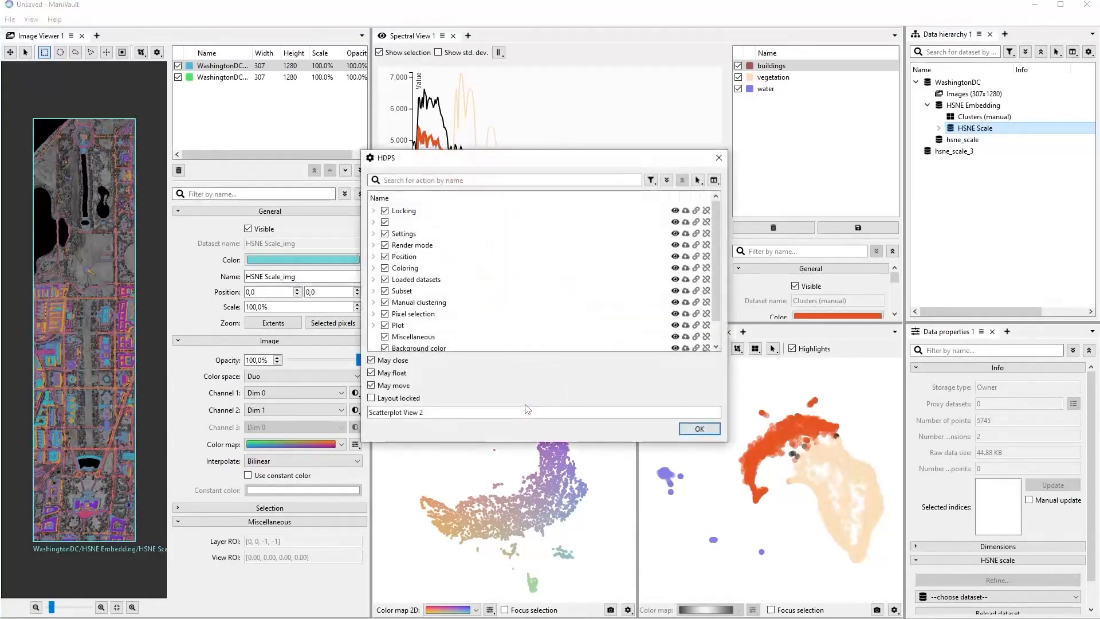
click(374, 269)
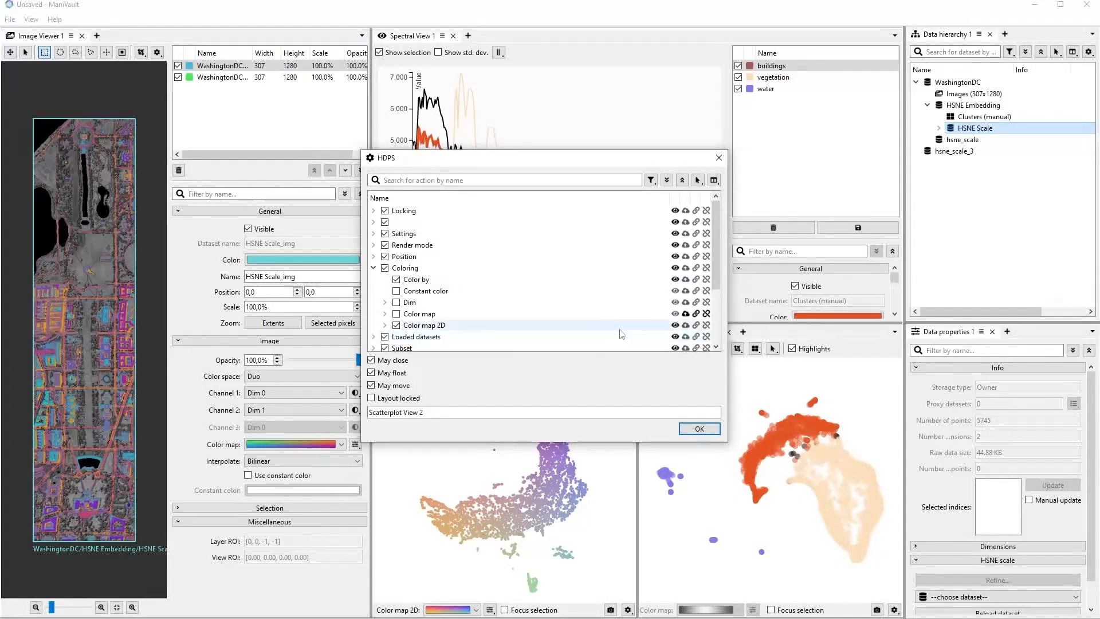
click(686, 326)
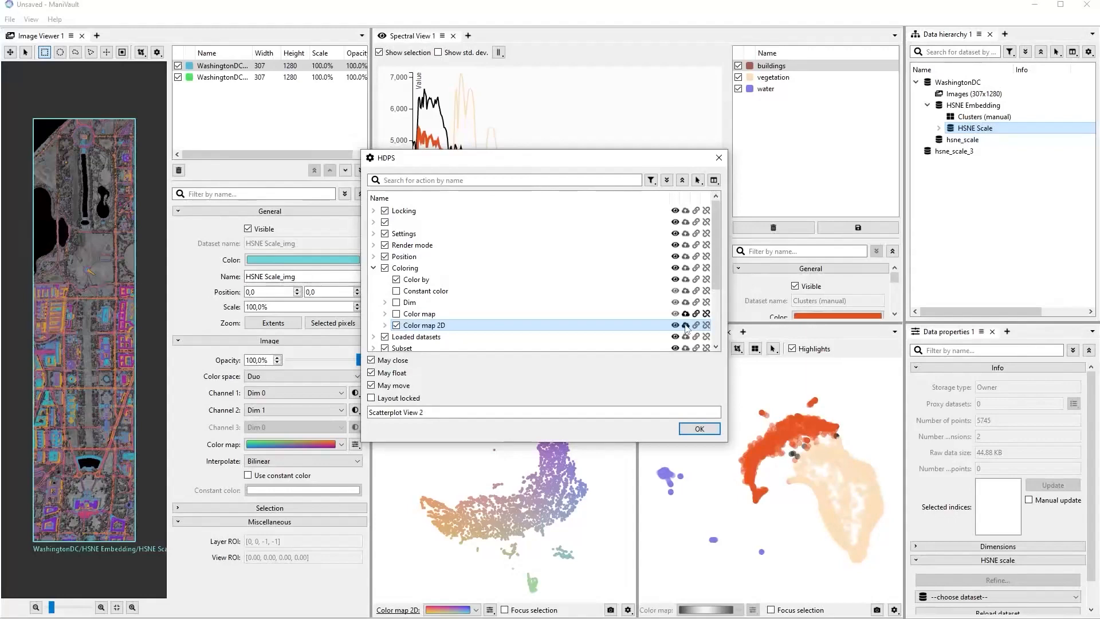
click(699, 428)
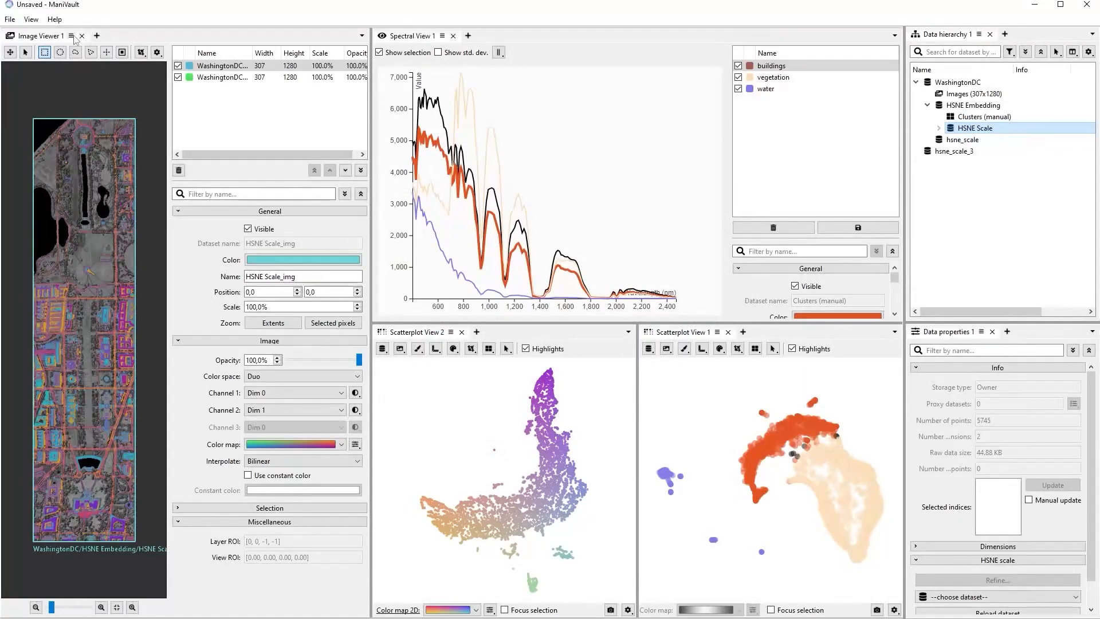
Allow only the Color map parameter of the layer's Image group to connect to published parameters in Image Viewer 1's settings.
click(71, 35)
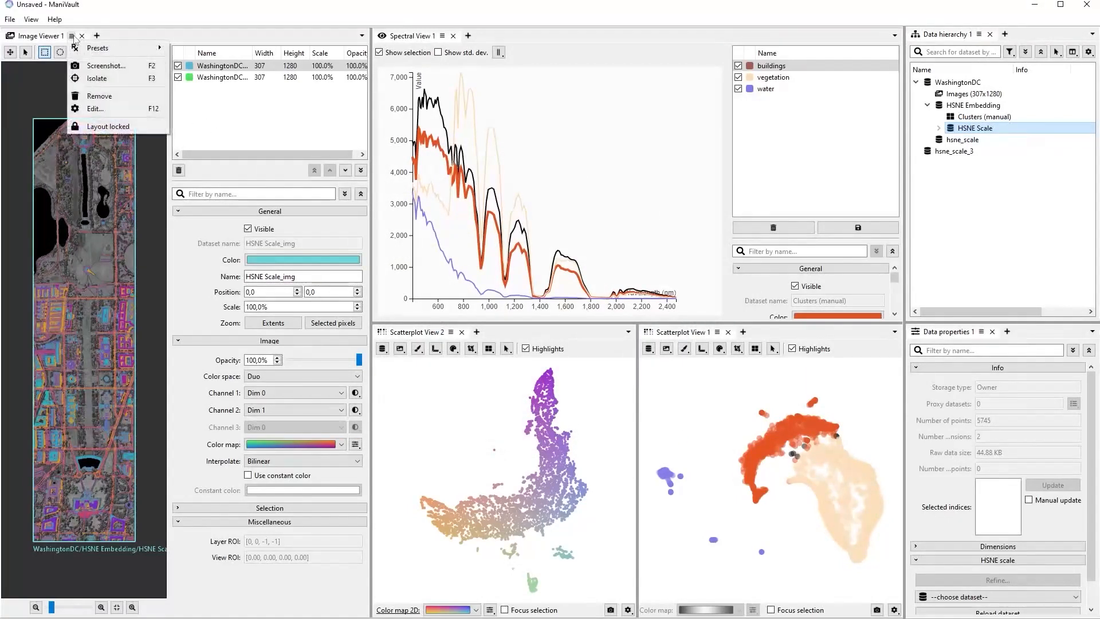
click(113, 109)
click(373, 302)
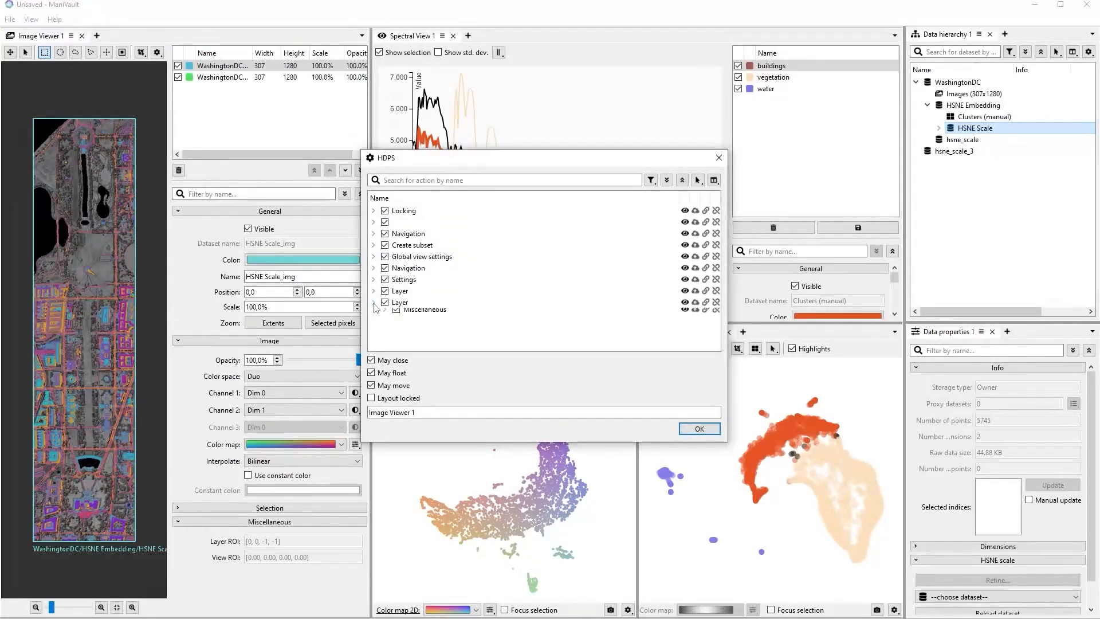
drag(717, 306, 717, 324)
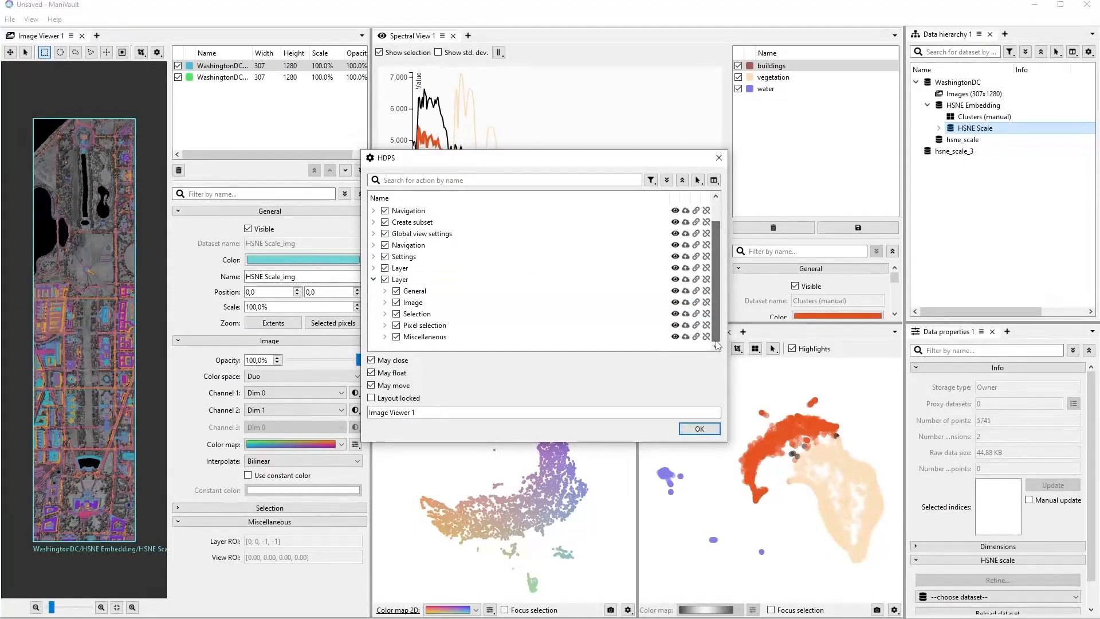
click(389, 304)
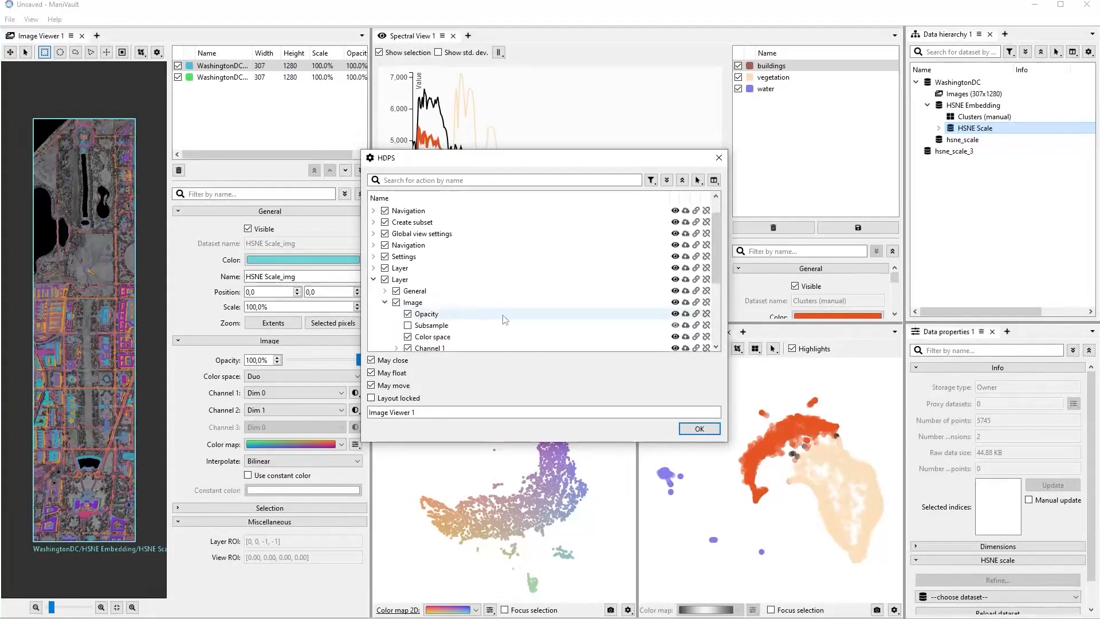
drag(717, 262, 721, 307)
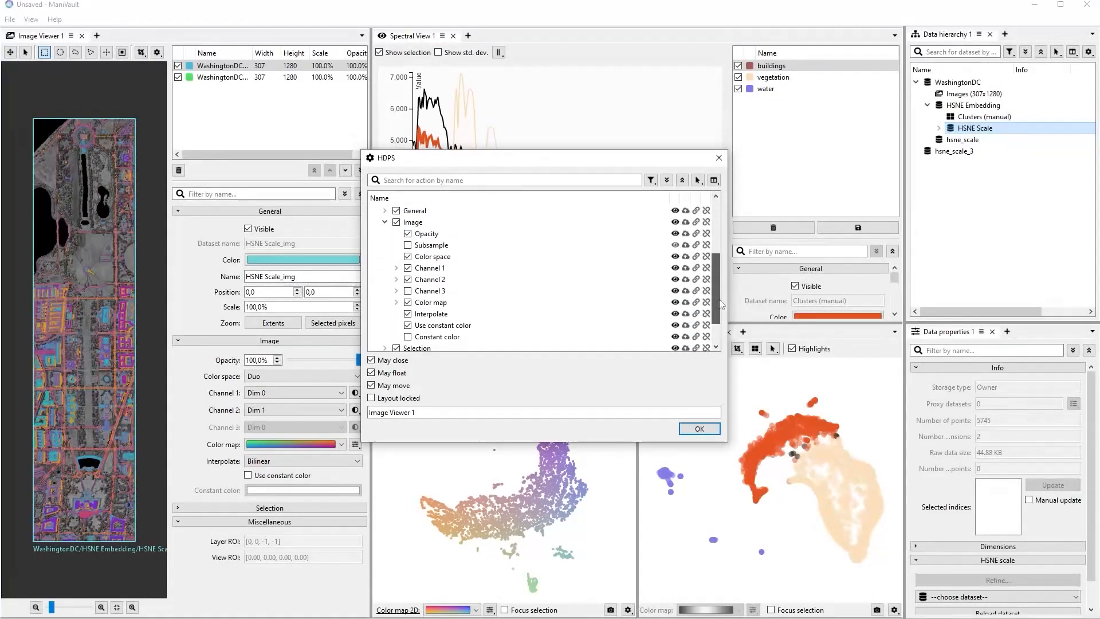
click(696, 223)
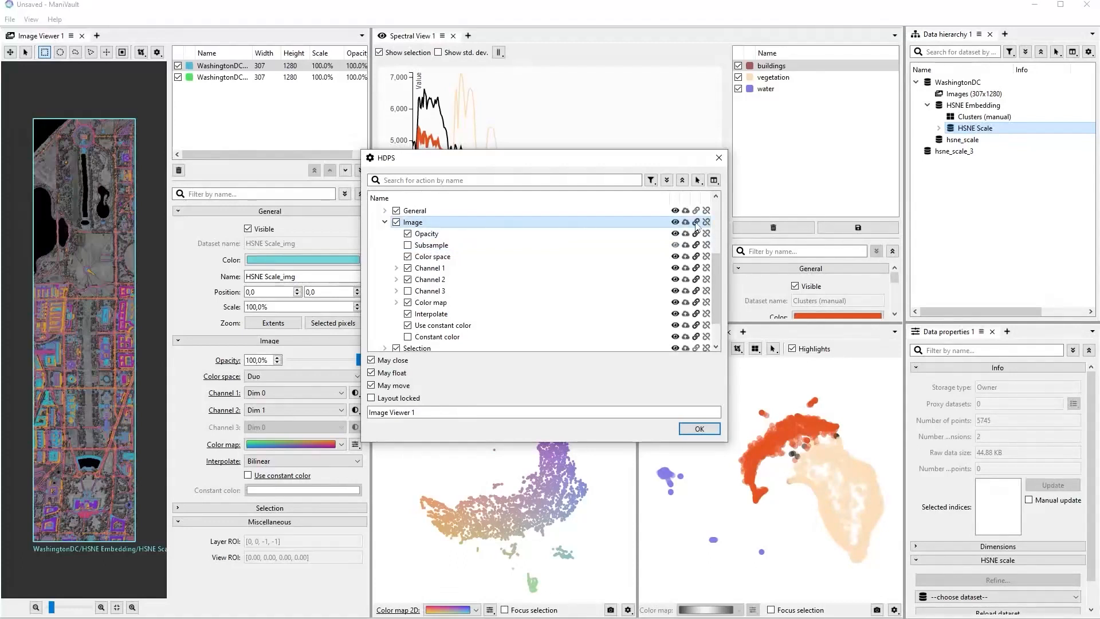
click(696, 223)
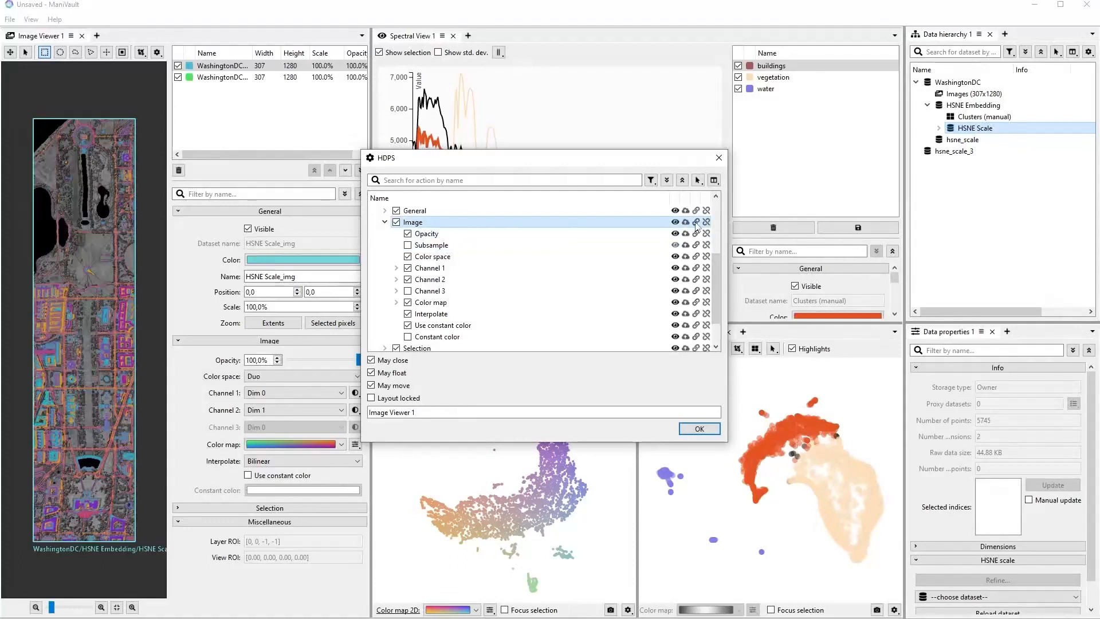
click(696, 303)
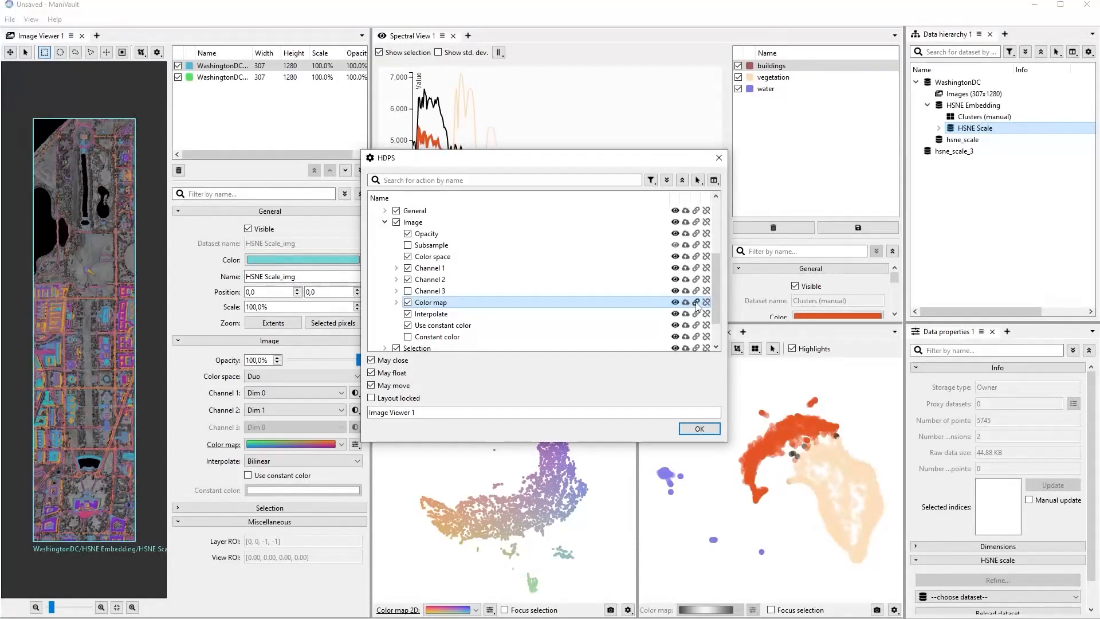
click(699, 428)
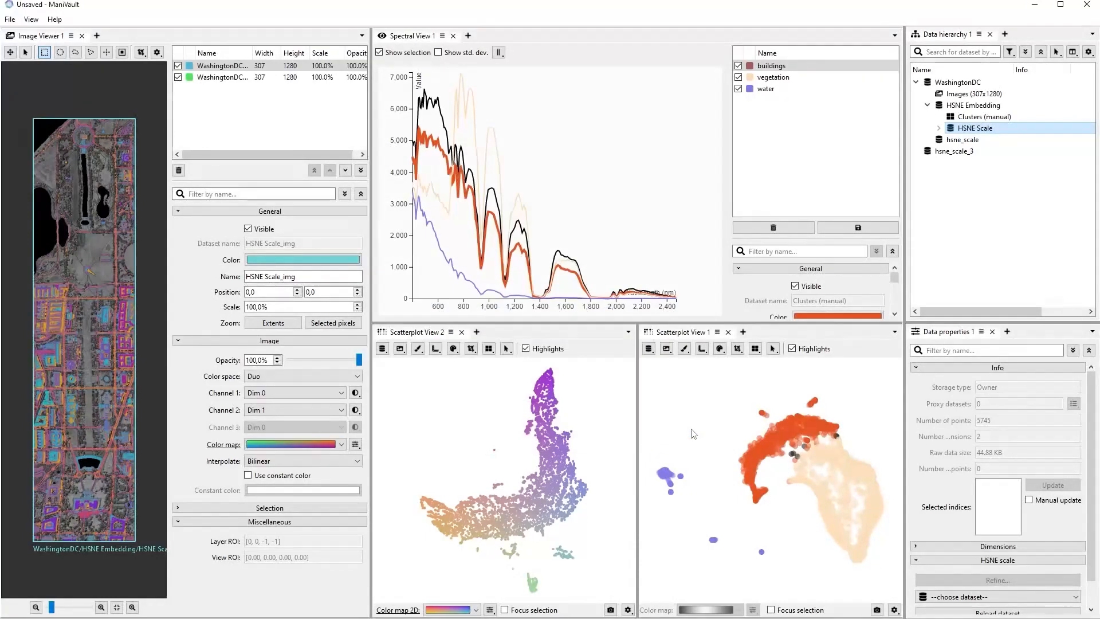
Publish the 2D color map of the refined scatterplot as a shared parameter named "Color map HSNE scale".
right_click(223, 446)
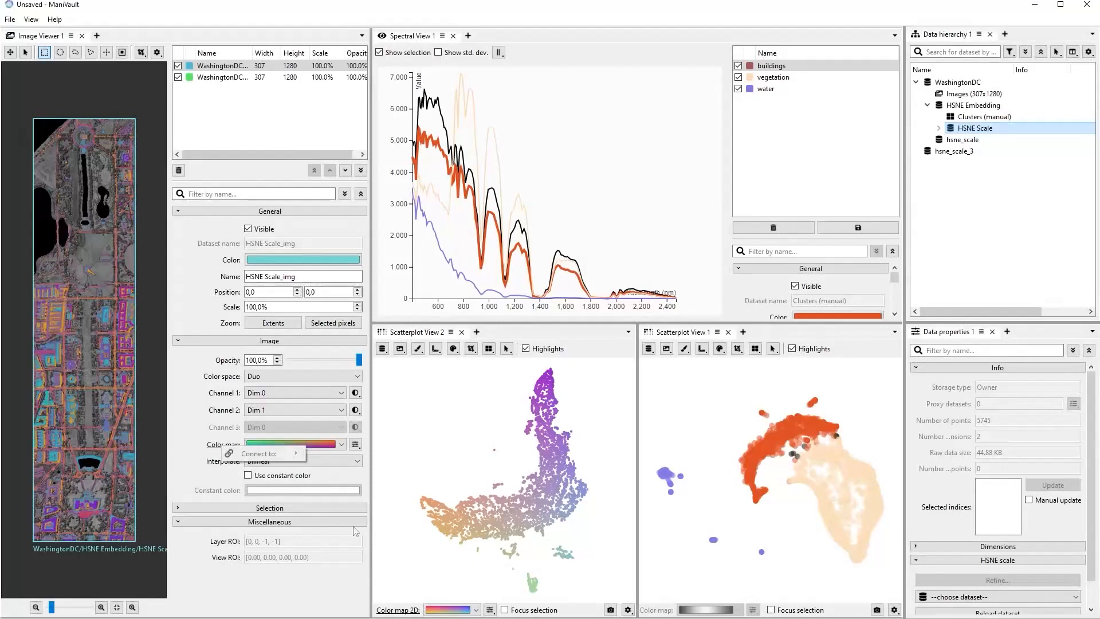
right_click(399, 610)
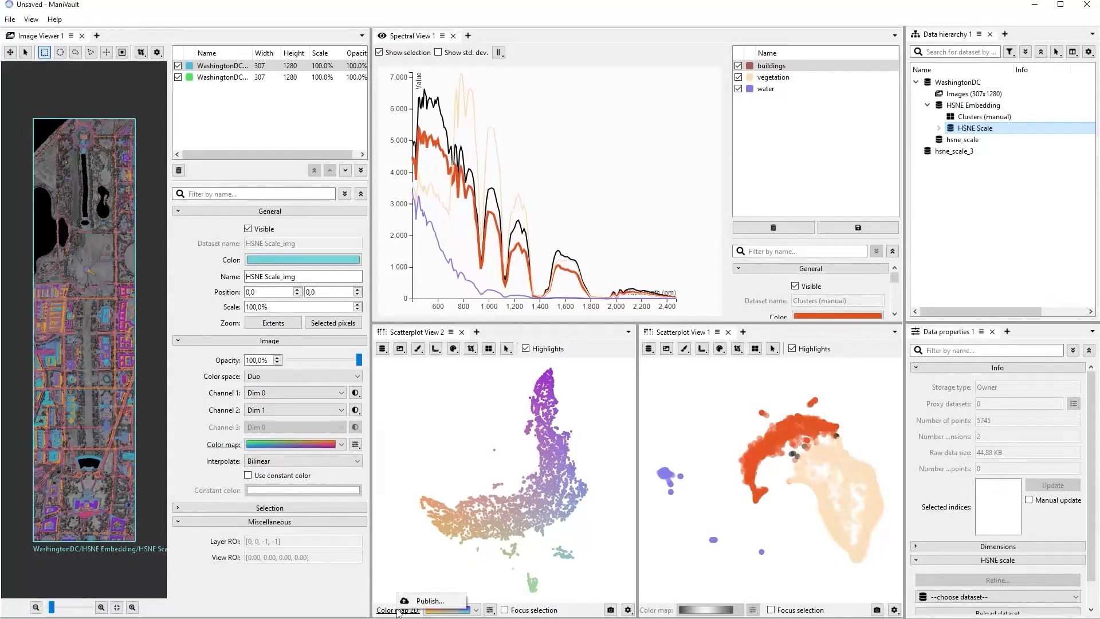
click(429, 600)
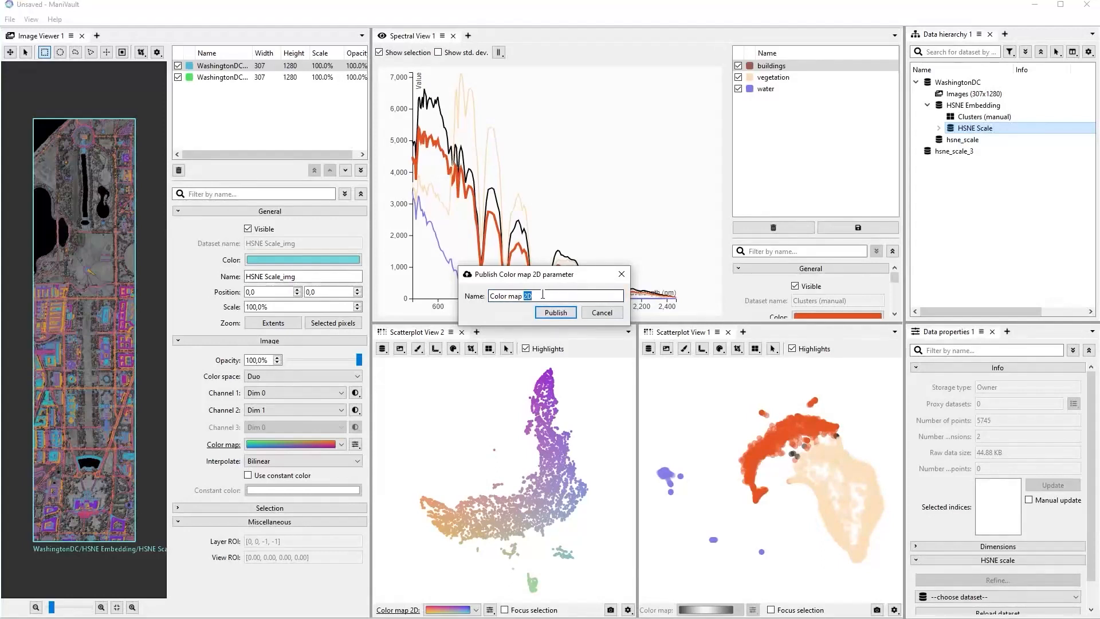
text(ale)
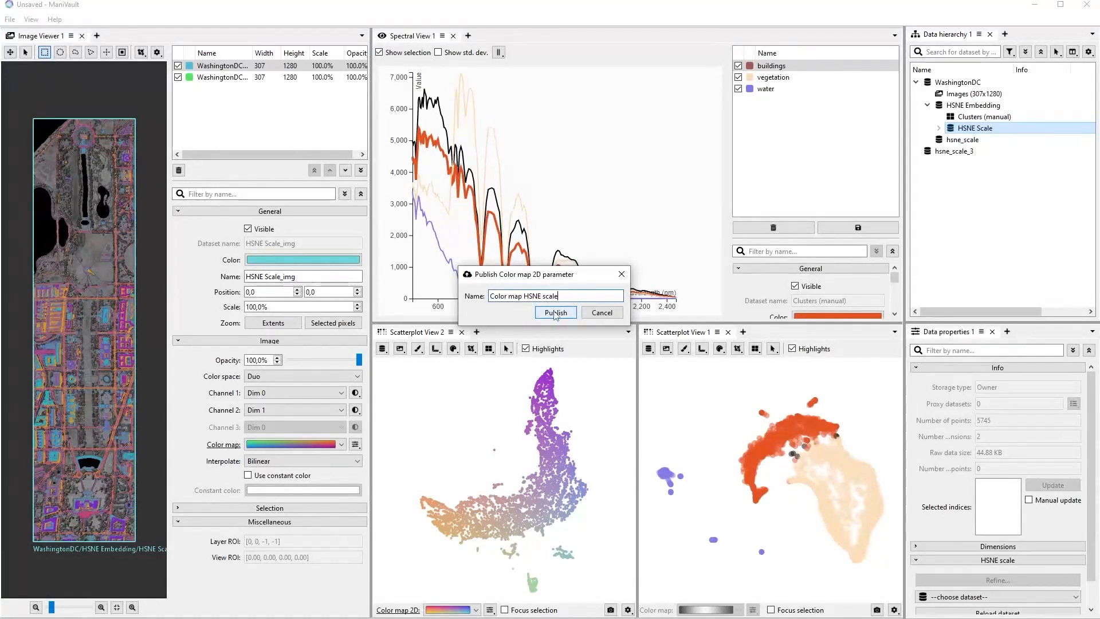
click(567, 315)
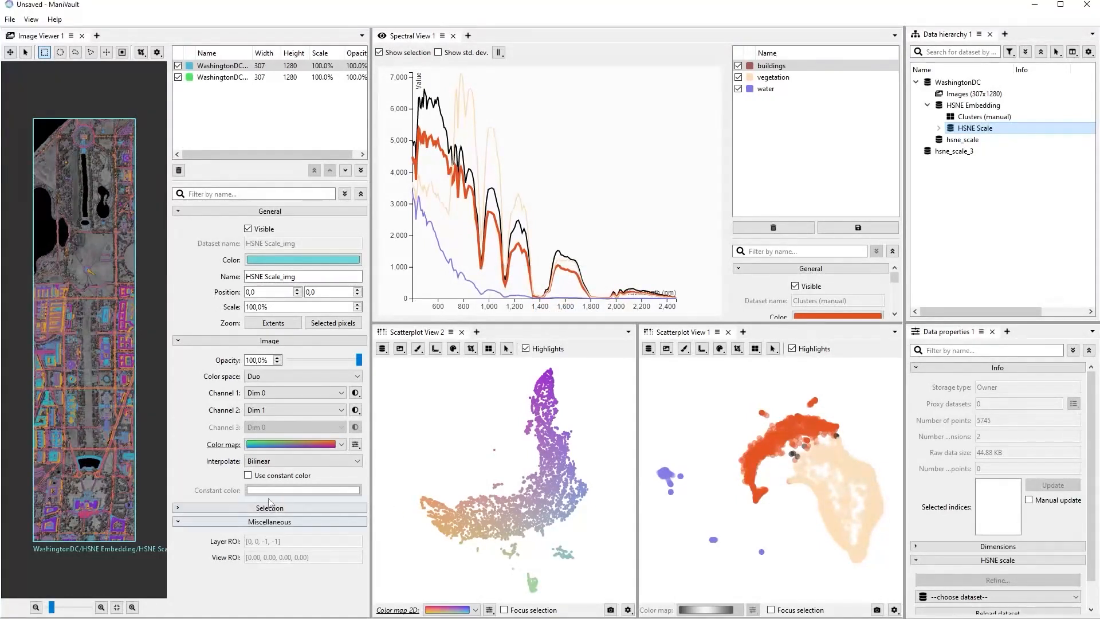
Connect the HSNE Scale_img layer's color map to the published "Color map HSNE scale" parameter.
right_click(225, 446)
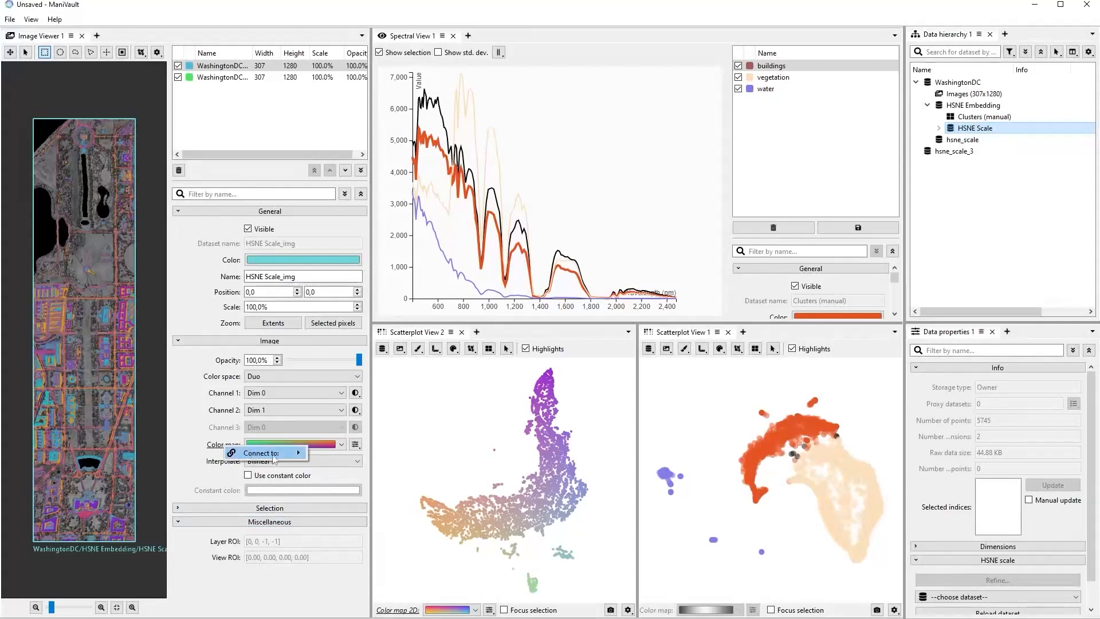
mouse_move(285, 459)
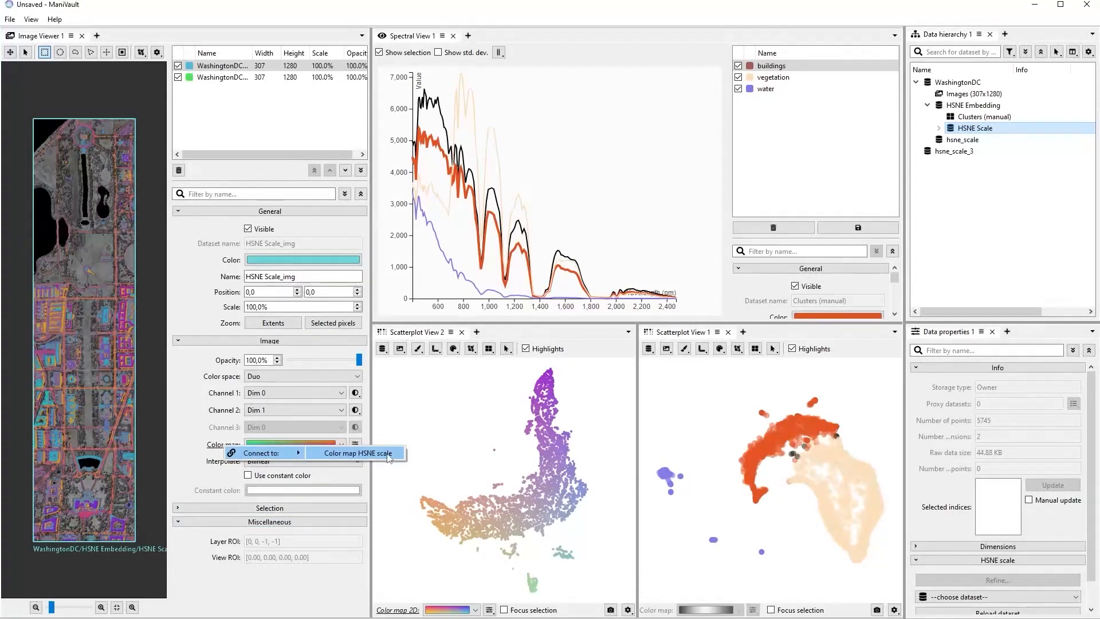
click(358, 453)
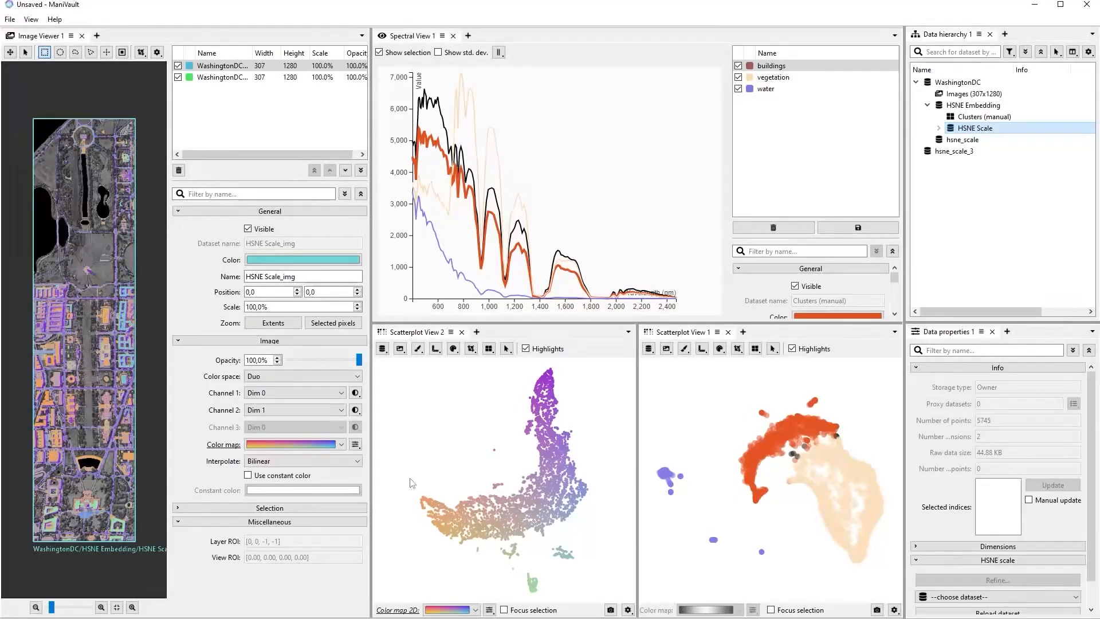
Try the shared color map as example_d and example_b from Scatterplot View 2, and return it to example_c from the HSNE Scale_img layer.
click(456, 610)
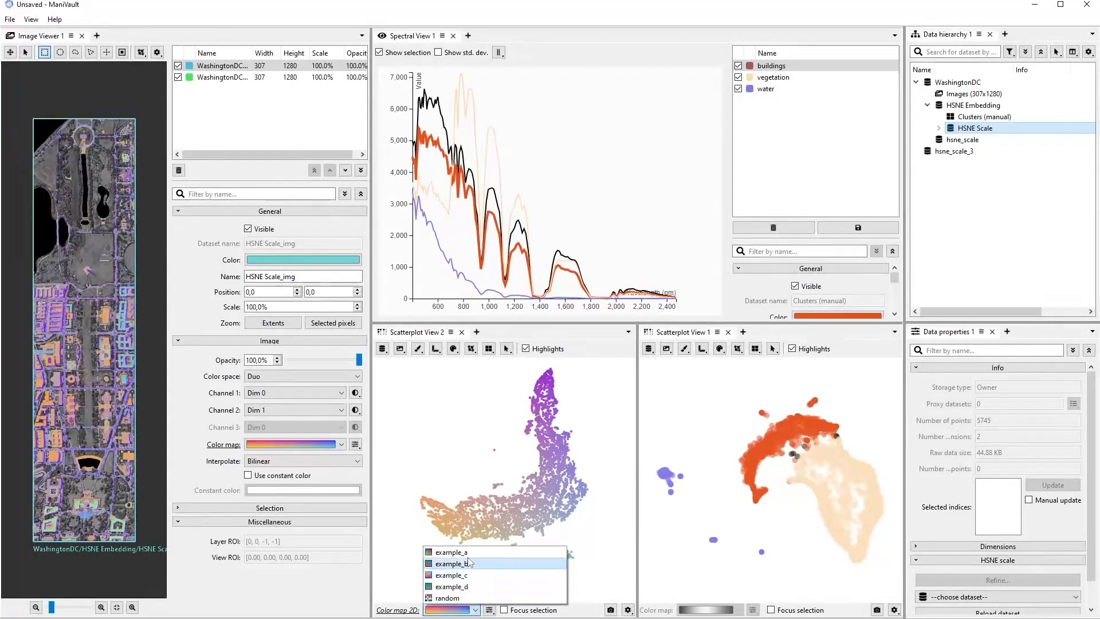
click(463, 587)
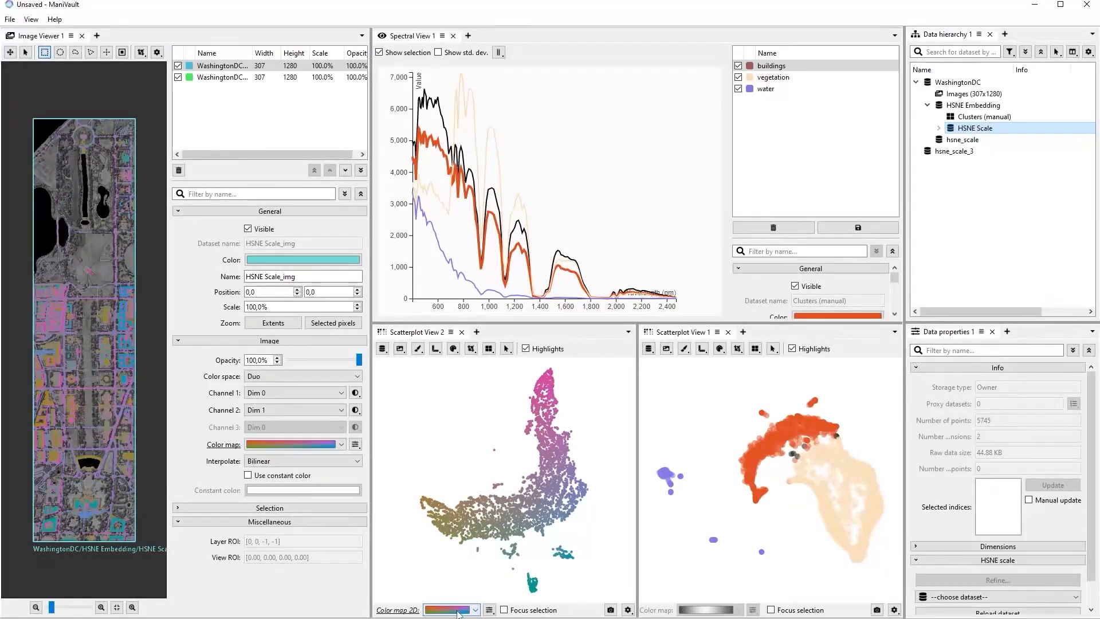
click(458, 610)
click(463, 561)
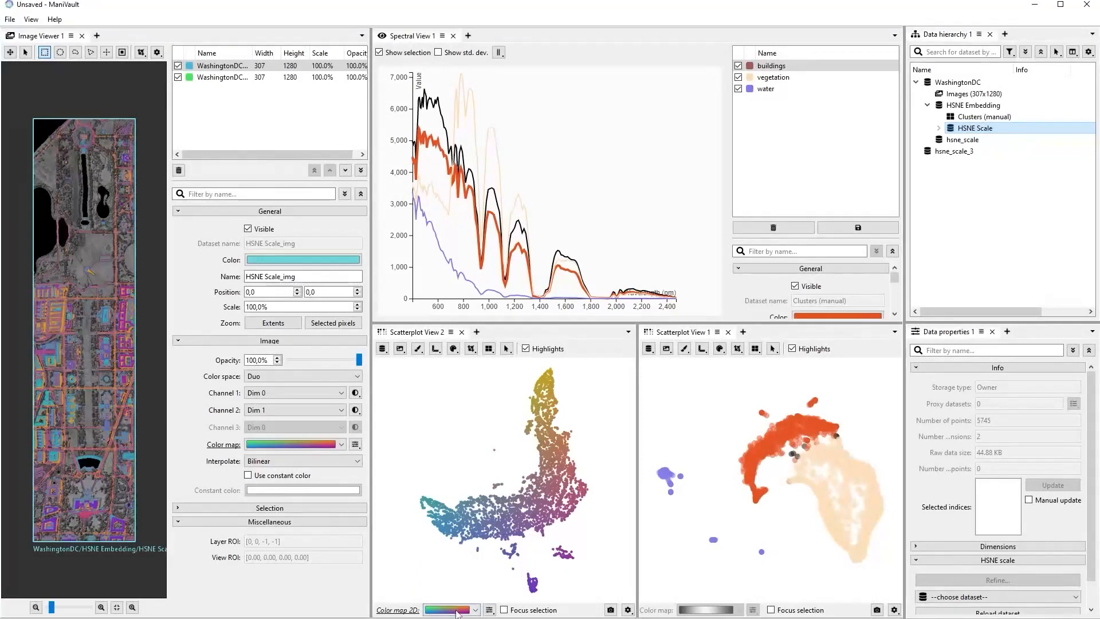
click(338, 444)
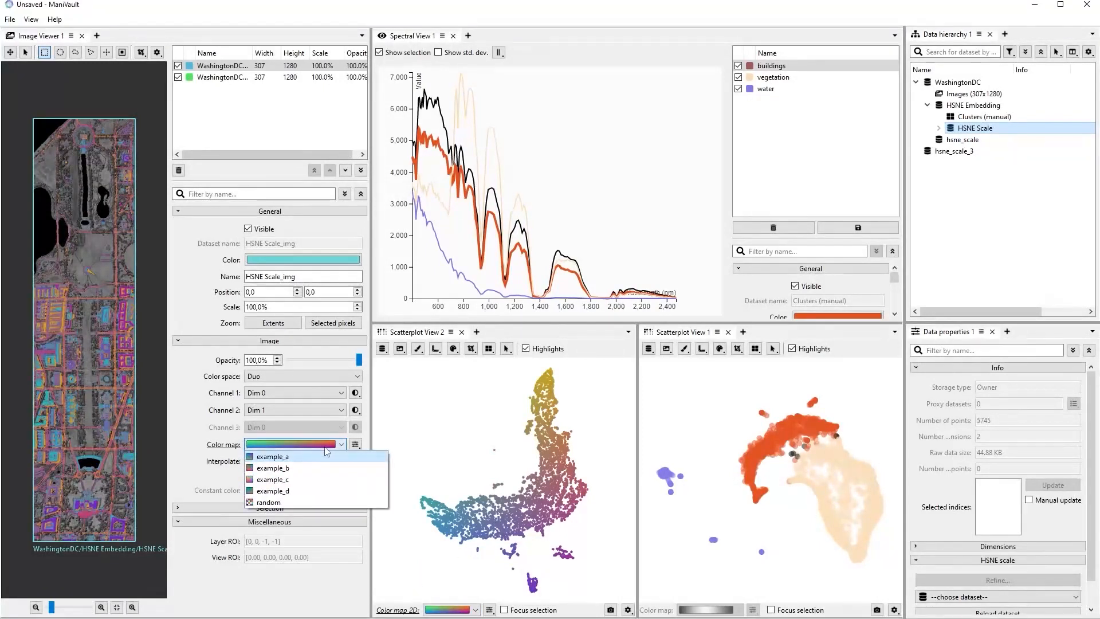
click(325, 481)
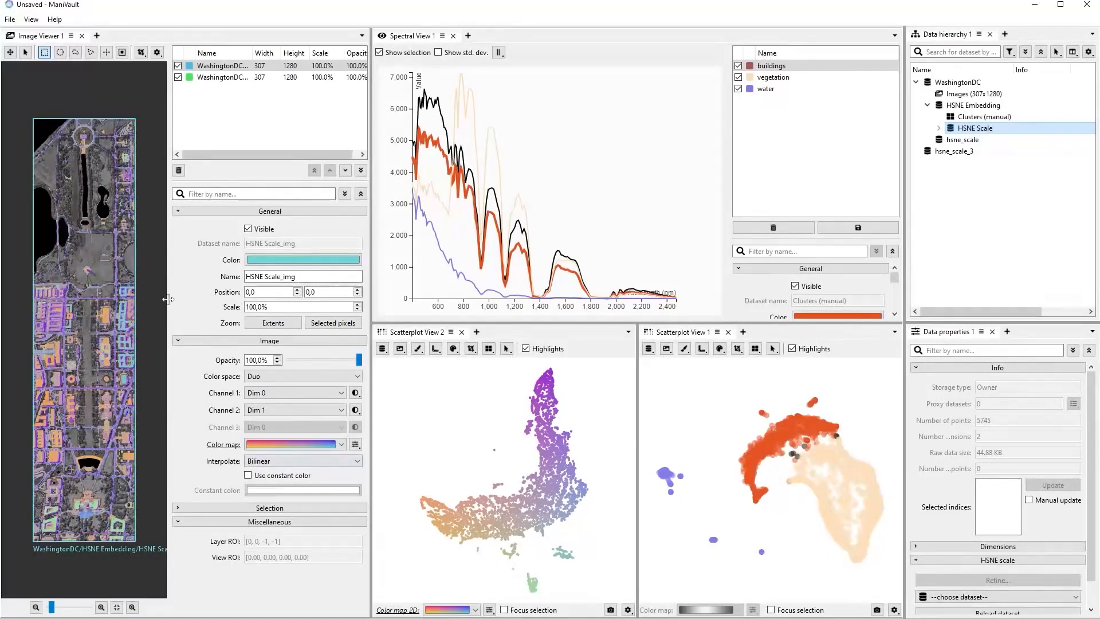
Collapse Image Viewer 1's layer settings and examine the recolored image up close, from the central blocks down to its lower end.
drag(168, 298, 356, 312)
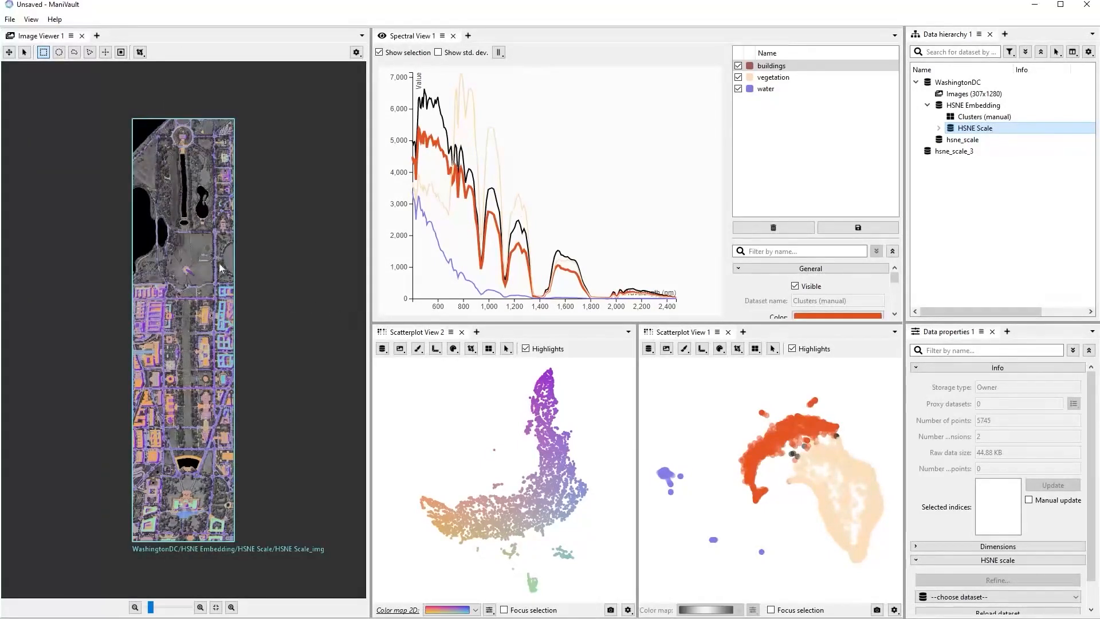
drag(151, 607, 164, 608)
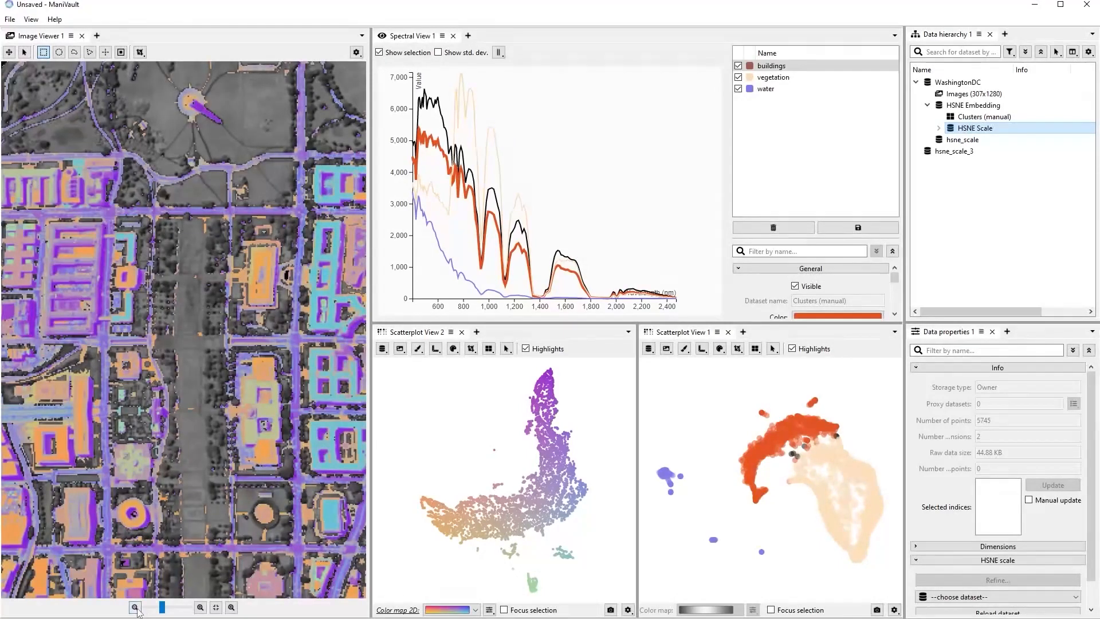
click(136, 608)
click(136, 608)
click(137, 608)
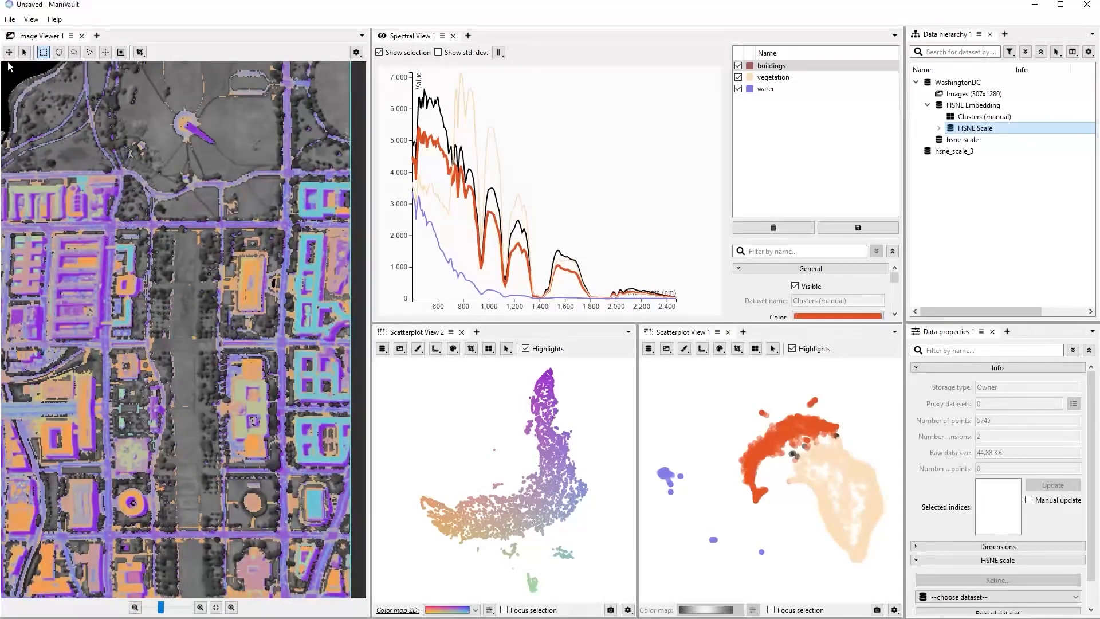
click(9, 53)
drag(145, 564, 143, 166)
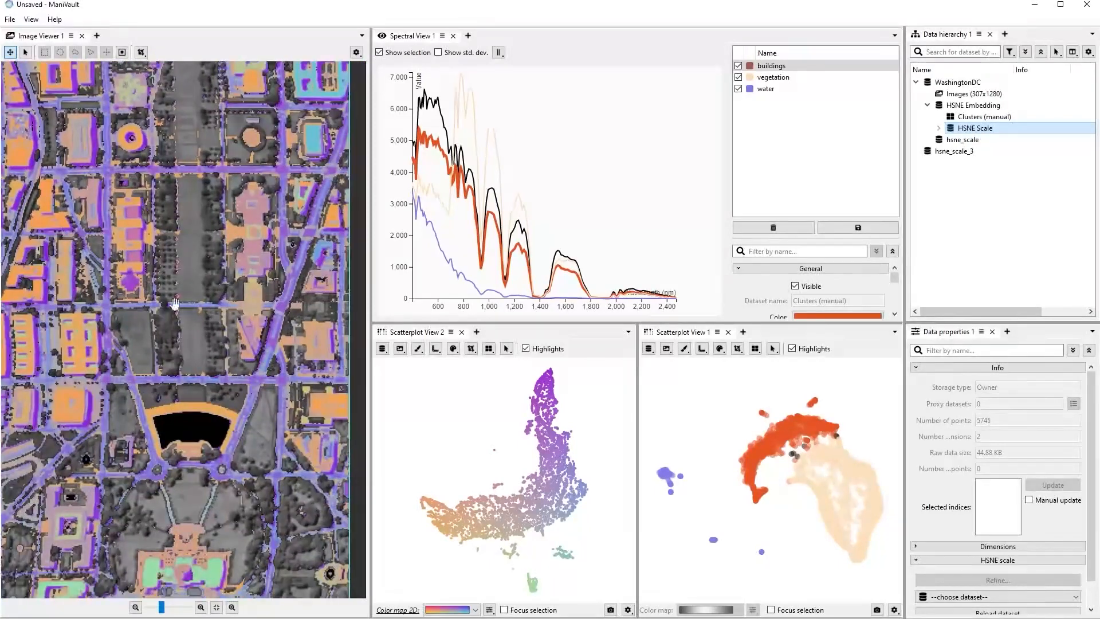
drag(207, 460, 213, 348)
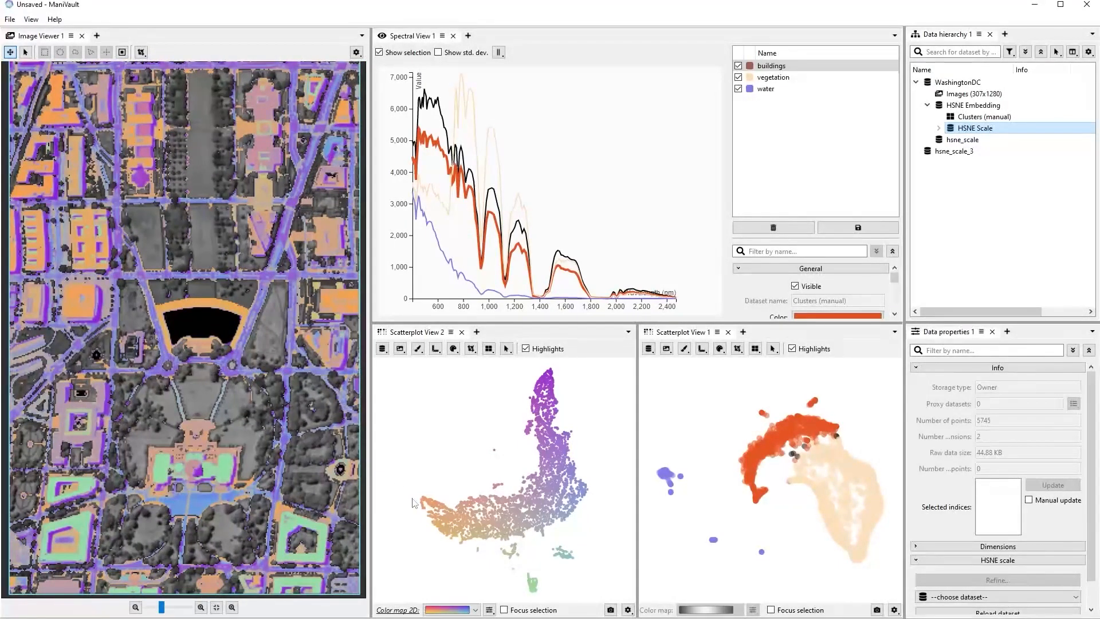
Rectangle-select the orange end, purple tip, central region and blue bulge of the refined embedding in turn to compare their image locations and spectra.
drag(419, 490, 481, 560)
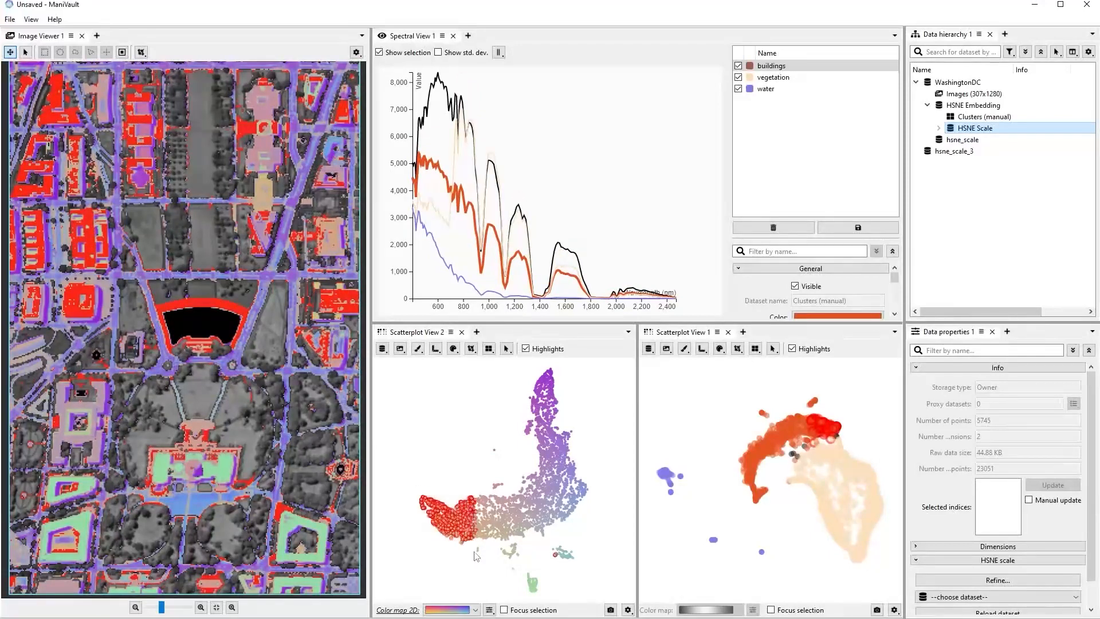
drag(520, 365, 588, 436)
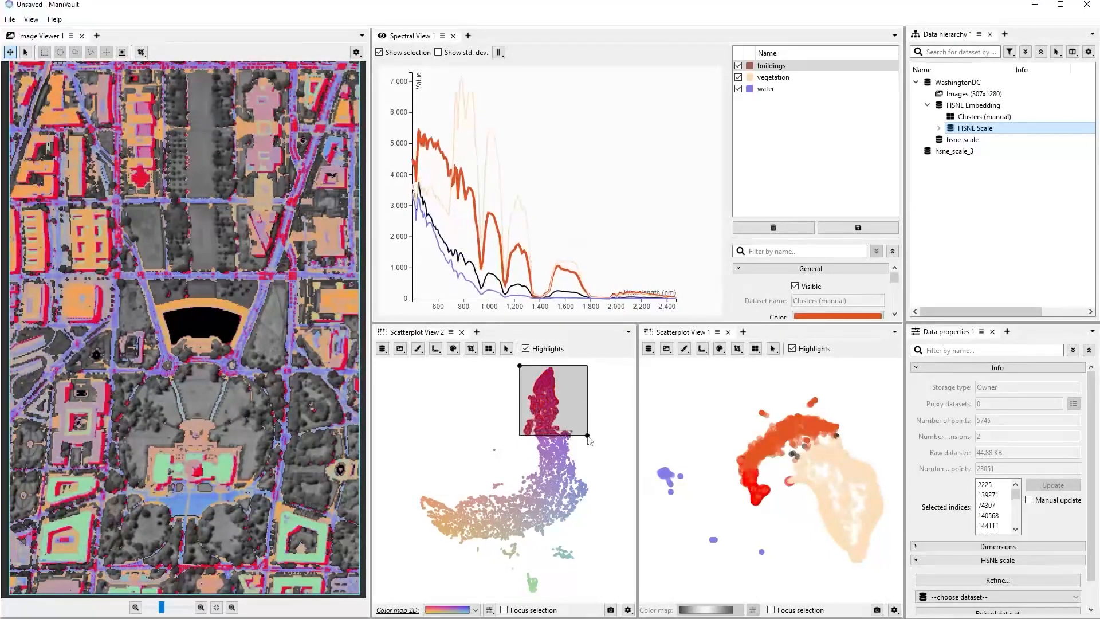
click(588, 437)
drag(503, 485, 545, 544)
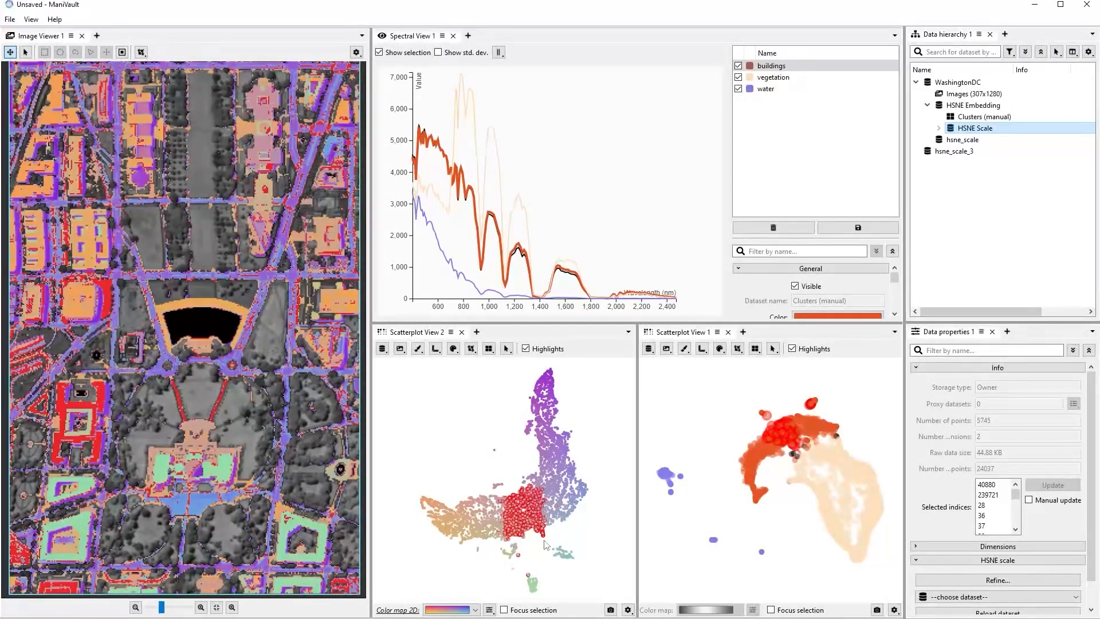
drag(592, 467, 547, 523)
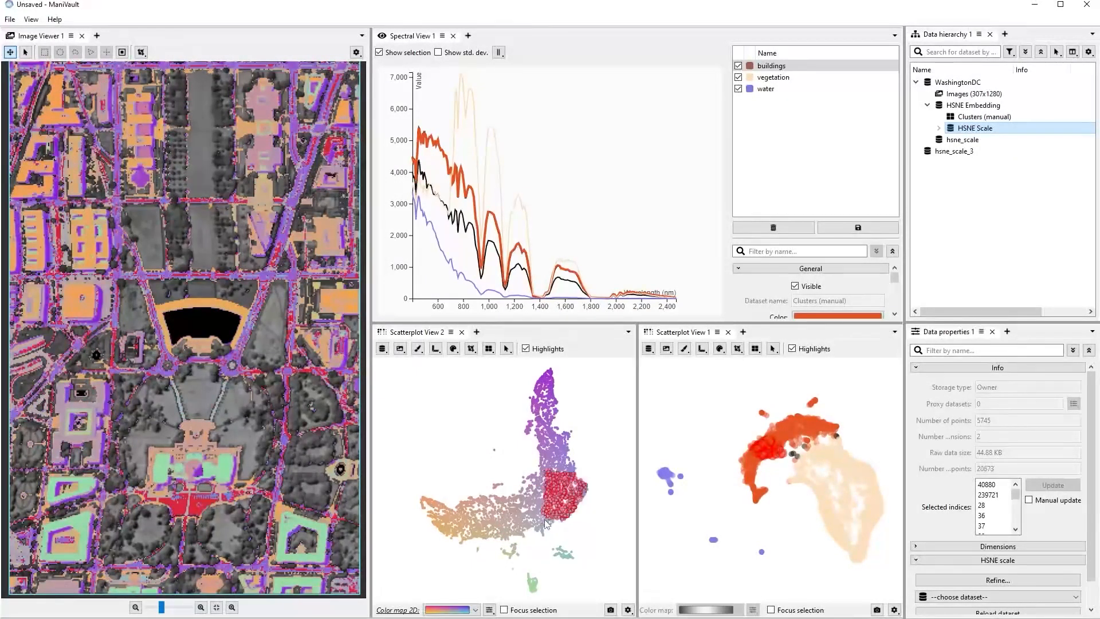
Check Scatterplot View 2's Notify during selection option, and rectangle-select the refined embedding's central region together with its purple upper arm.
click(506, 349)
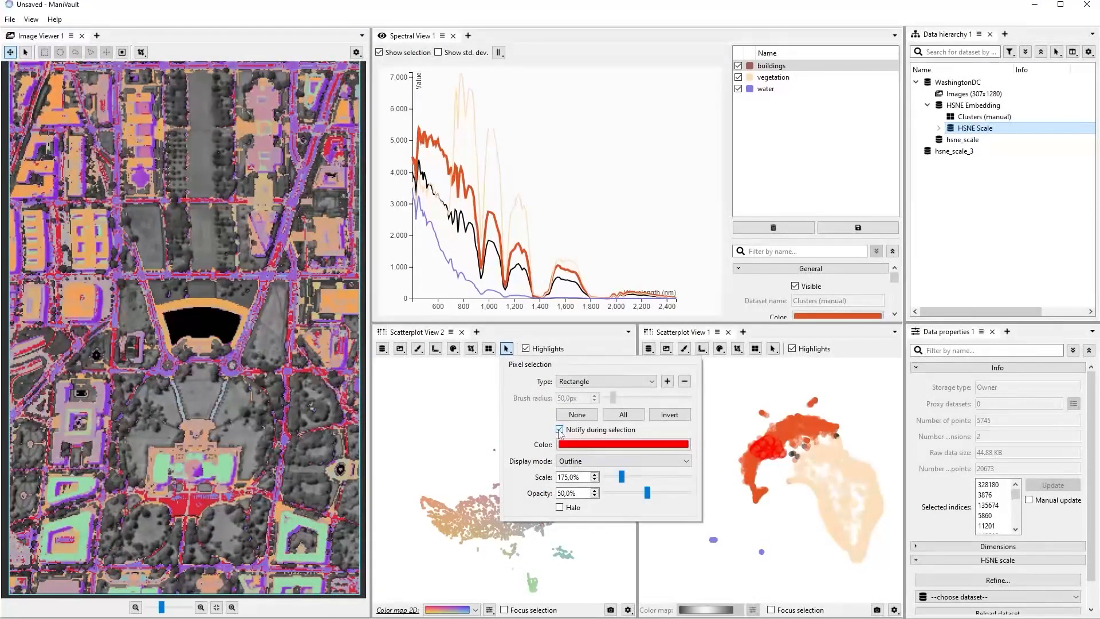
click(487, 436)
drag(420, 487, 544, 465)
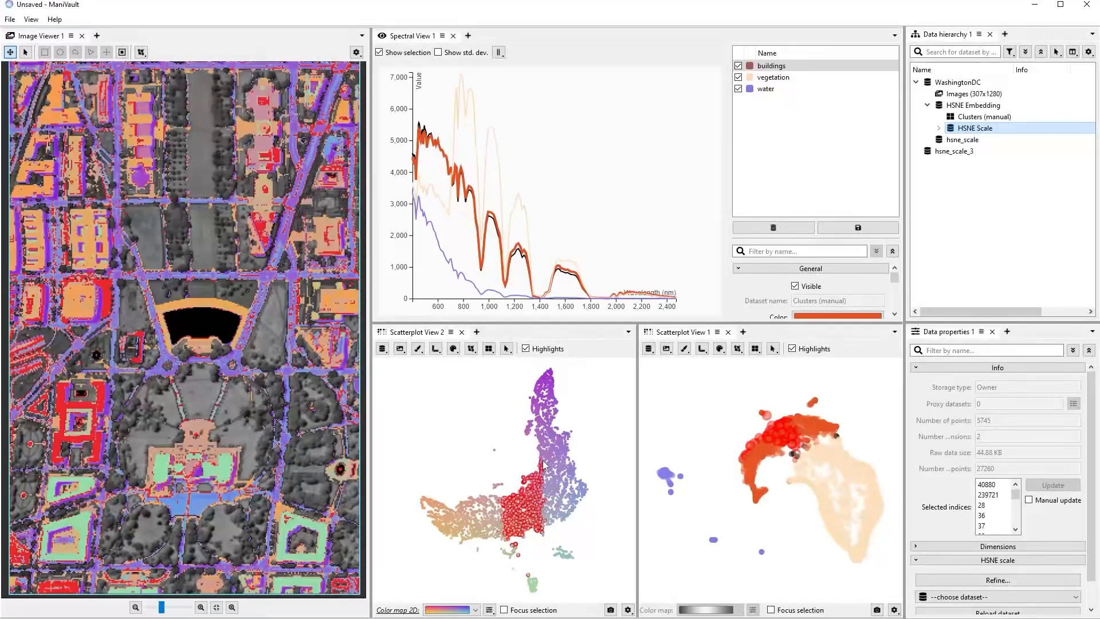
drag(515, 365, 586, 452)
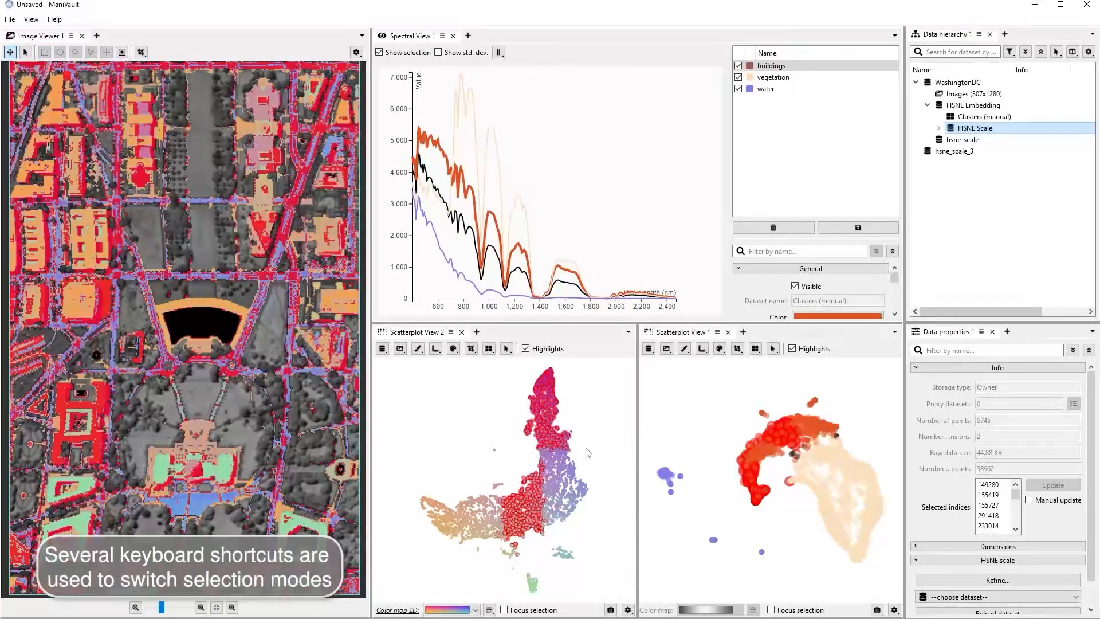
Add the blue bulge of the refined embedding to the selection using a resized brush.
key(b)
scroll(576, 498, down, 2)
scroll(574, 495, down, 2)
mouse_move(575, 495)
mouse_down()
mouse_move(570, 478)
mouse_move(571, 508)
mouse_up()
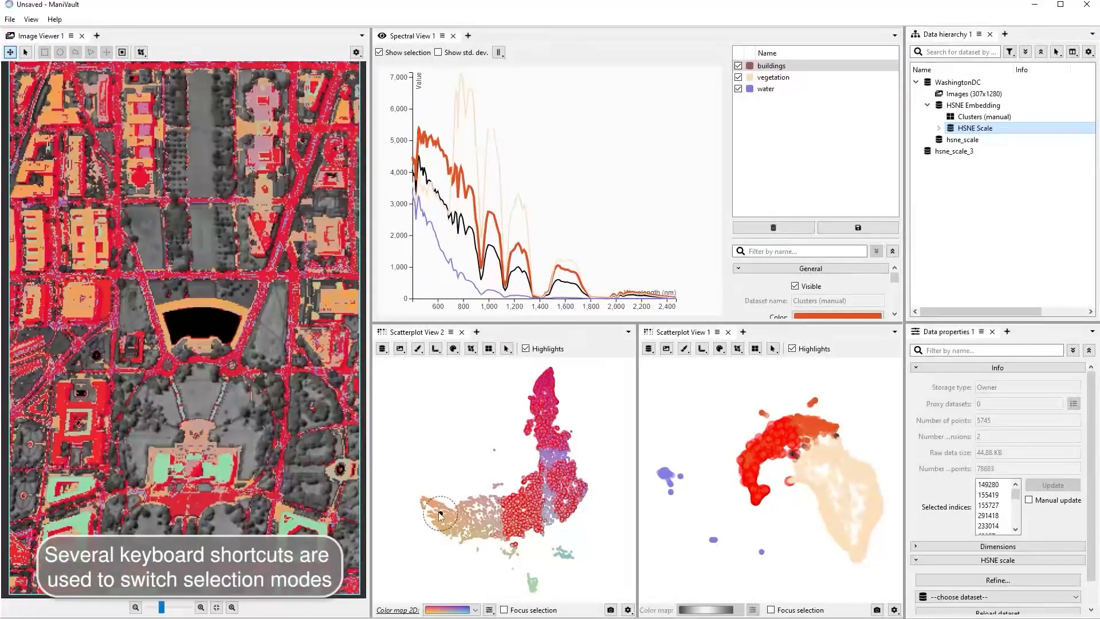
Brush-select only the orange end of the refined embedding, and clear the selection after returning to rectangle selection.
drag(428, 505, 467, 532)
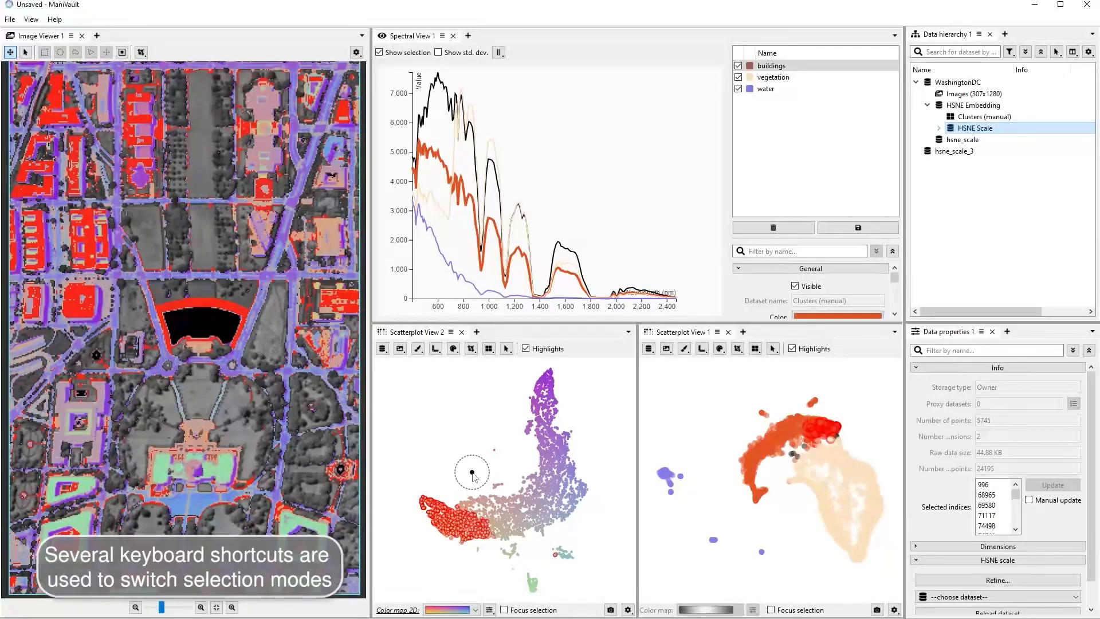
key(r)
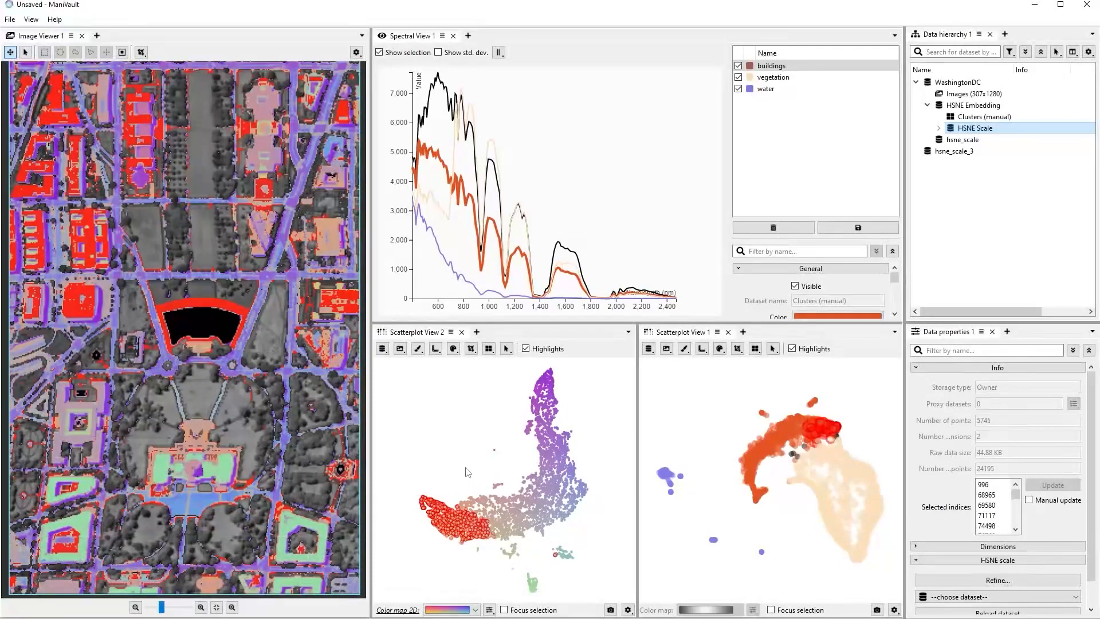
click(467, 472)
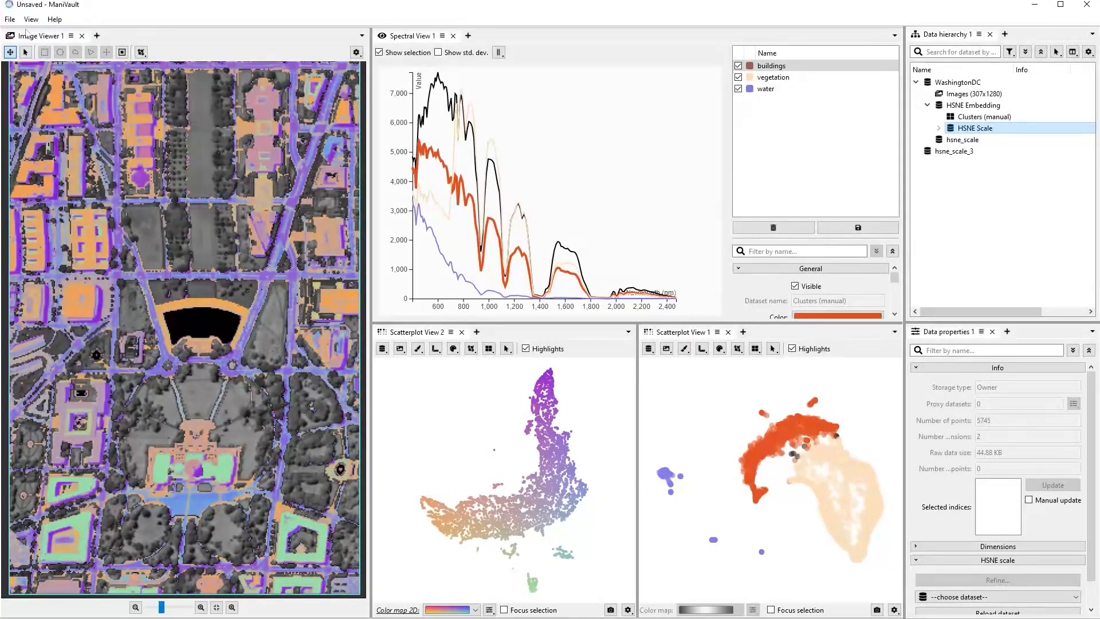
Bring up the project's file commands.
click(10, 20)
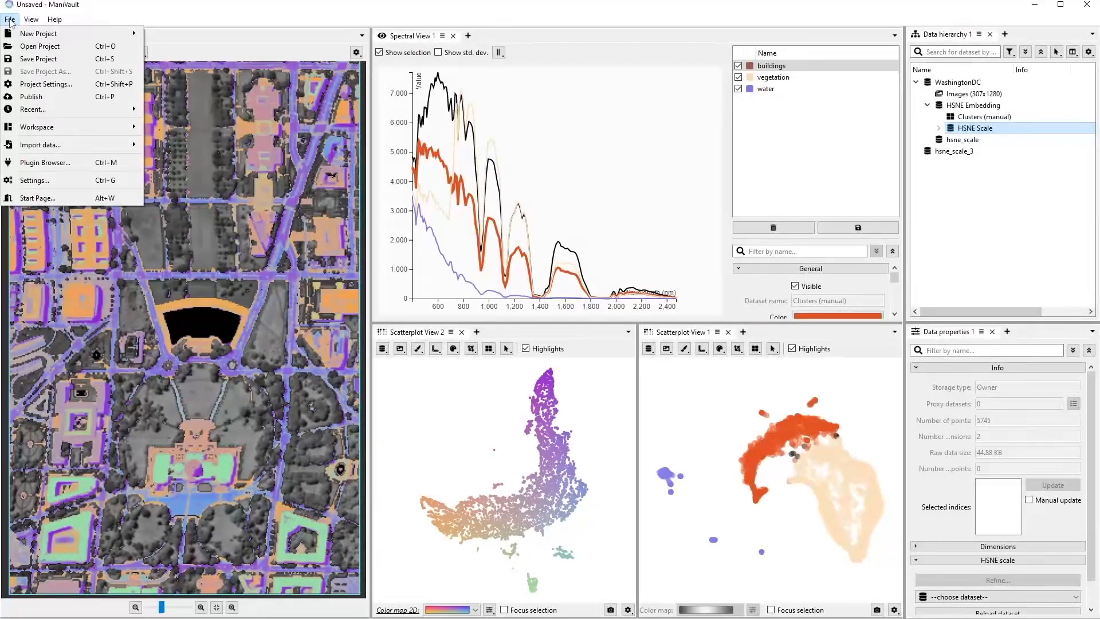